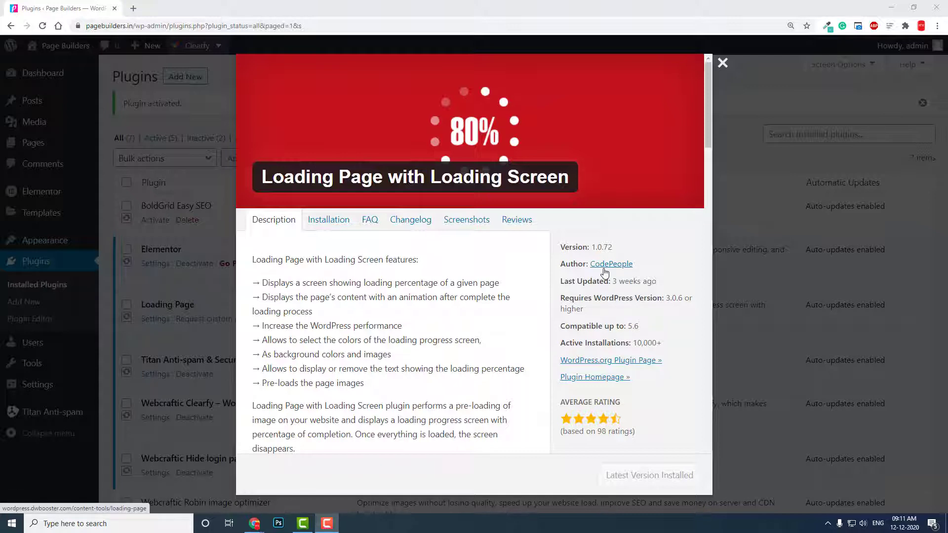
# Step: Scroll through the Loading Page plugin details and close the details window
pyautogui.scroll(-1, 605, 272)
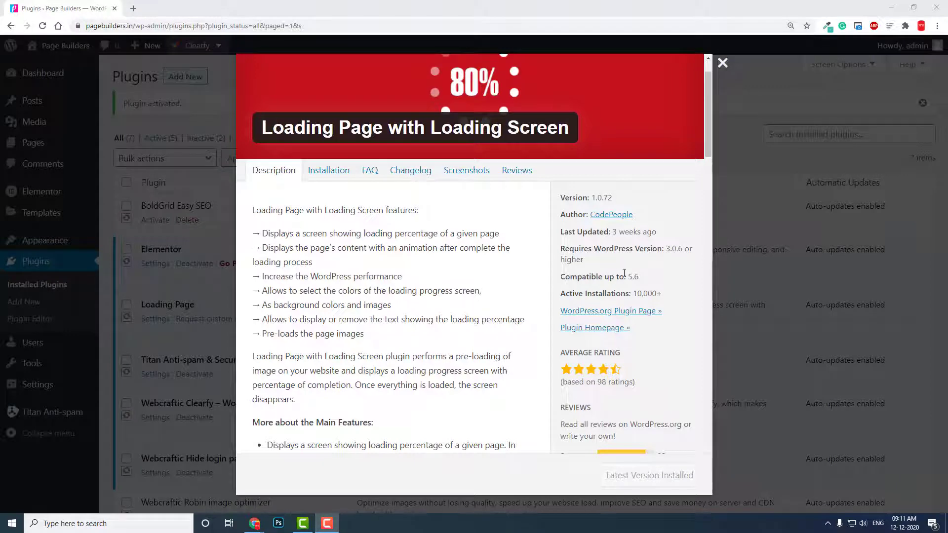
pyautogui.scroll(-2, 624, 273)
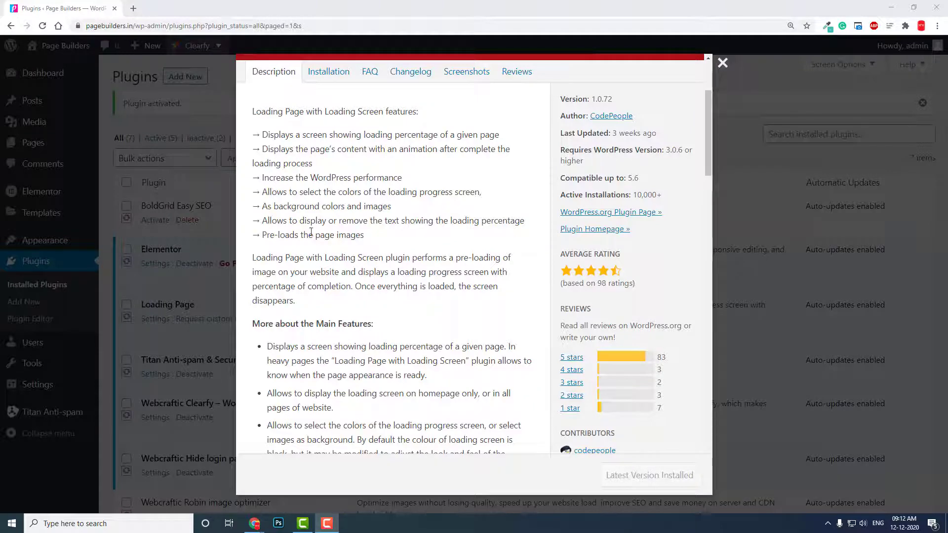
pyautogui.scroll(3, 465, 228)
pyautogui.scroll(-10, 503, 231)
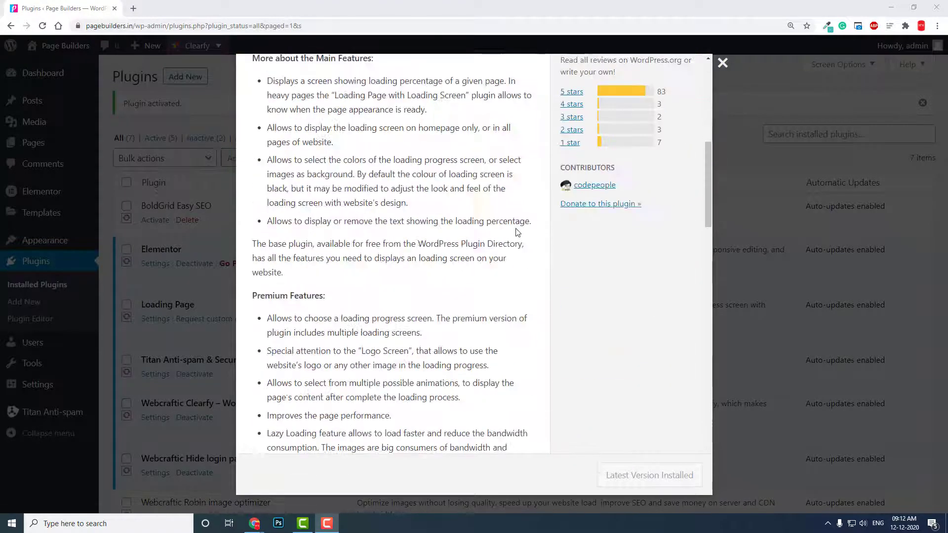
pyautogui.click(722, 65)
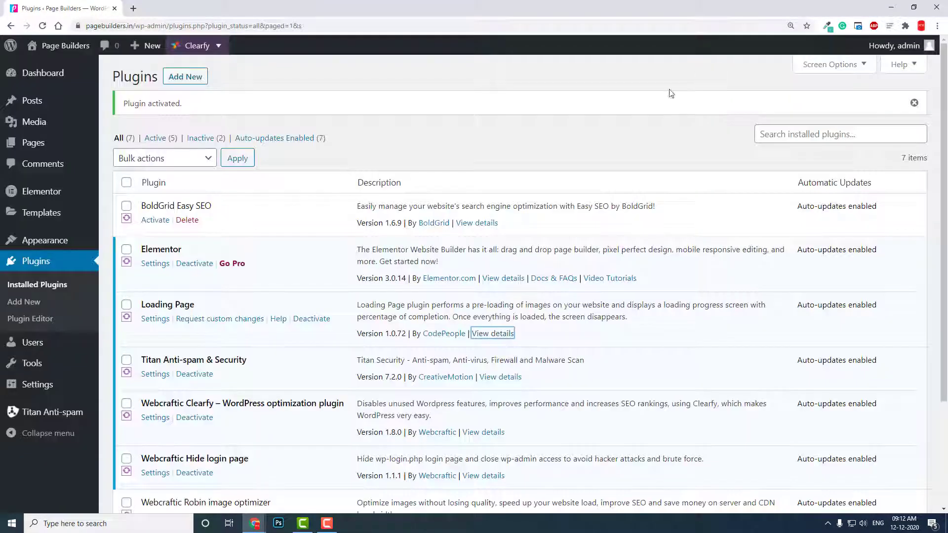
# Step: Go to the Loading Page plugin settings and scroll down to the Loading Screen options
pyautogui.moveTo(78, 340)
pyautogui.click(158, 320)
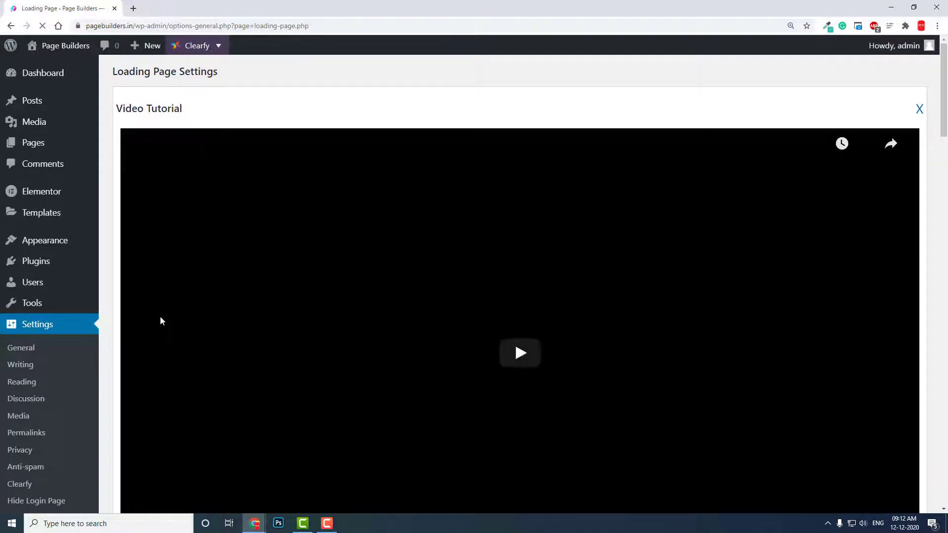
pyautogui.scroll(-5, 160, 319)
pyautogui.scroll(-6, 223, 318)
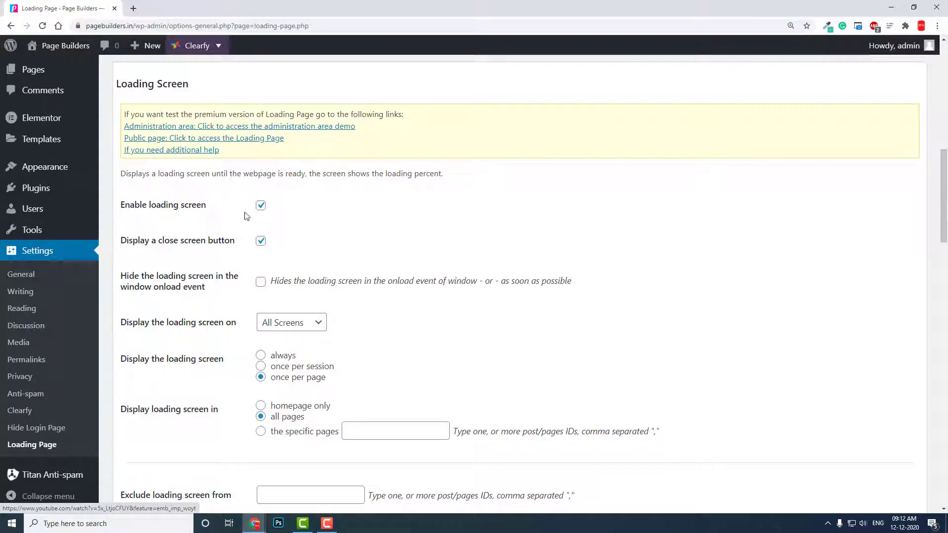
# Step: Turn off the close screen button, enable hiding on window onload, and keep All Screens selected
pyautogui.click(262, 243)
pyautogui.scroll(-2, 416, 230)
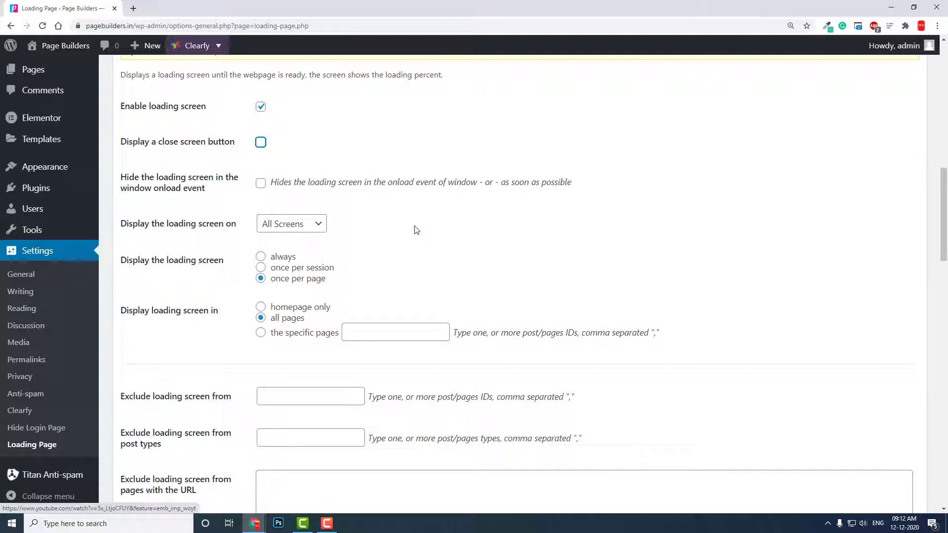
pyautogui.click(260, 183)
pyautogui.click(303, 228)
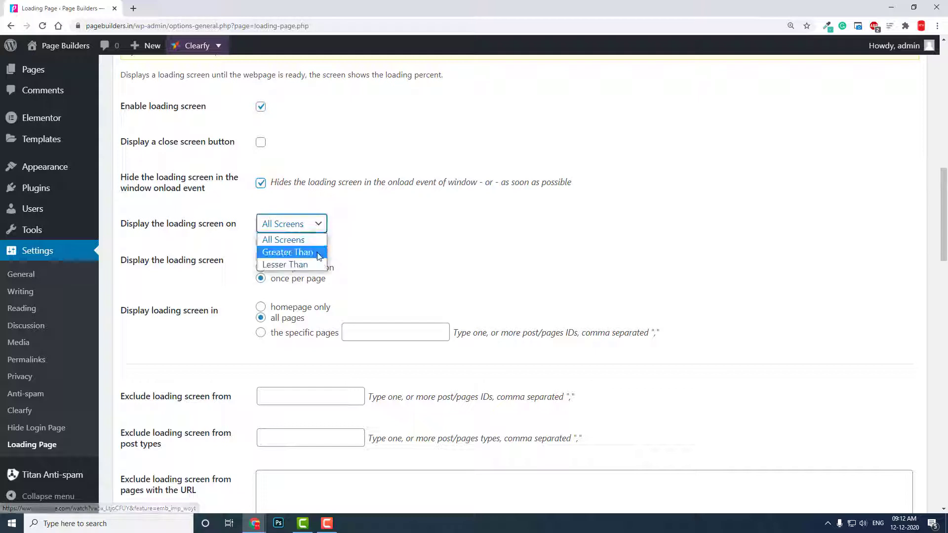
pyautogui.click(318, 255)
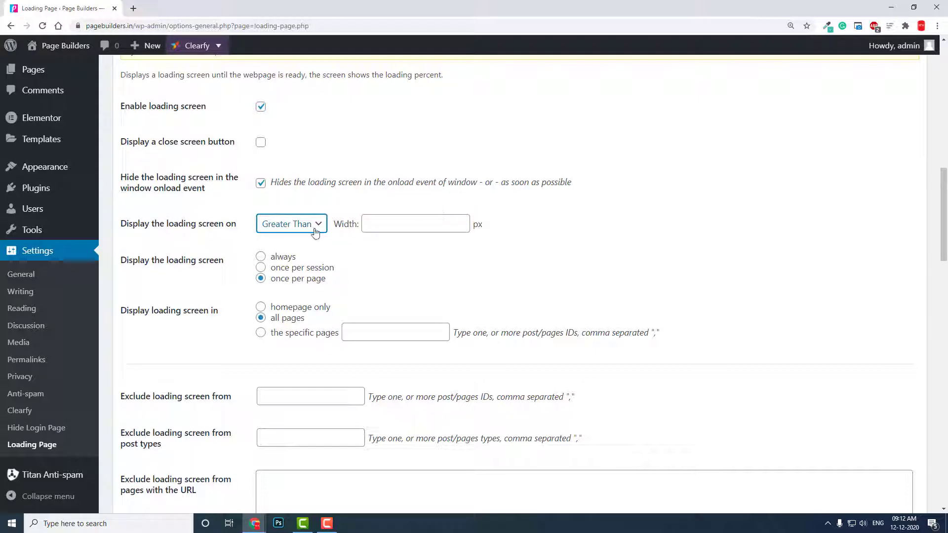
pyautogui.click(315, 228)
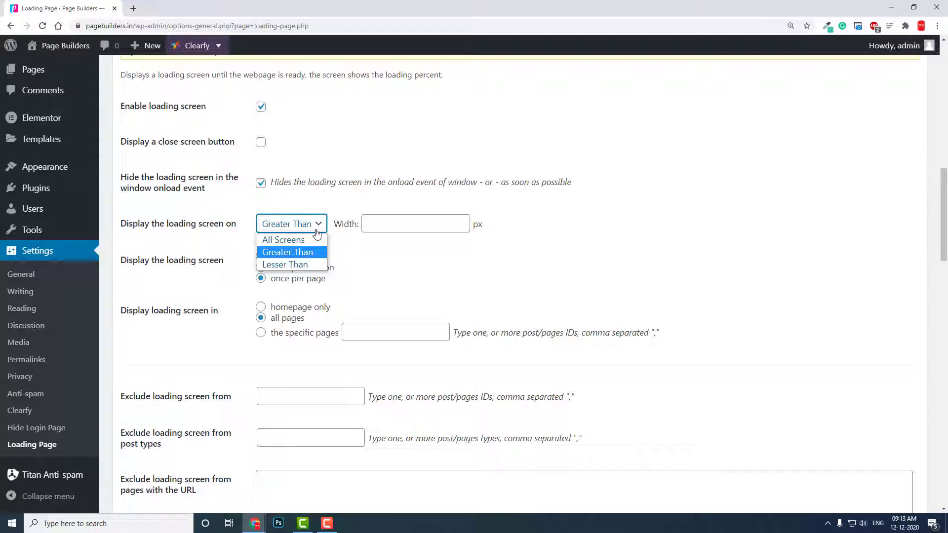
pyautogui.click(319, 240)
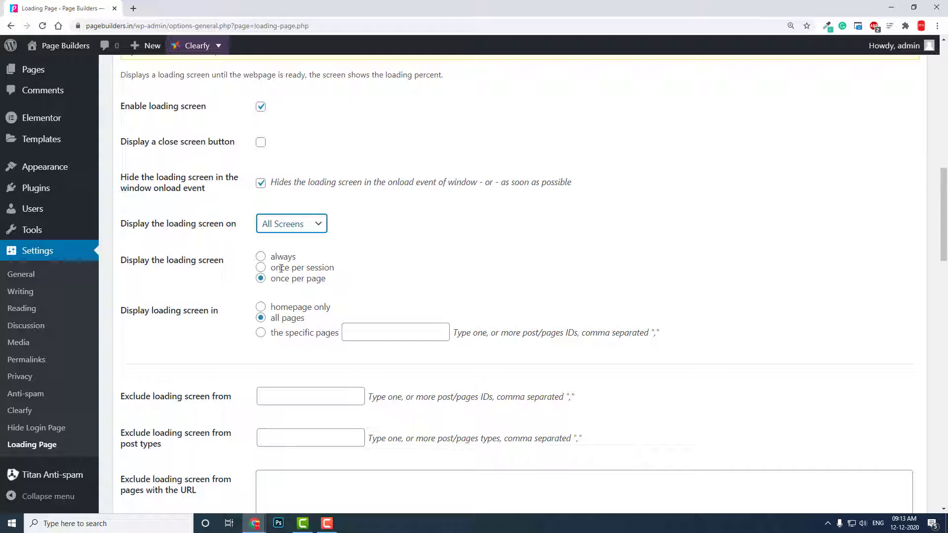
# Step: Change the loading screen frequency from once per page to once per session
pyautogui.click(261, 268)
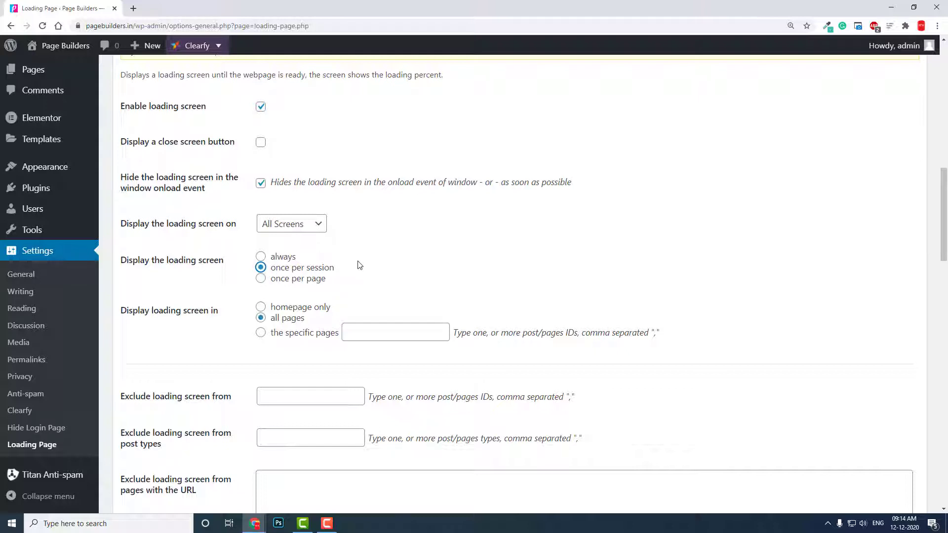
pyautogui.scroll(-1, 359, 265)
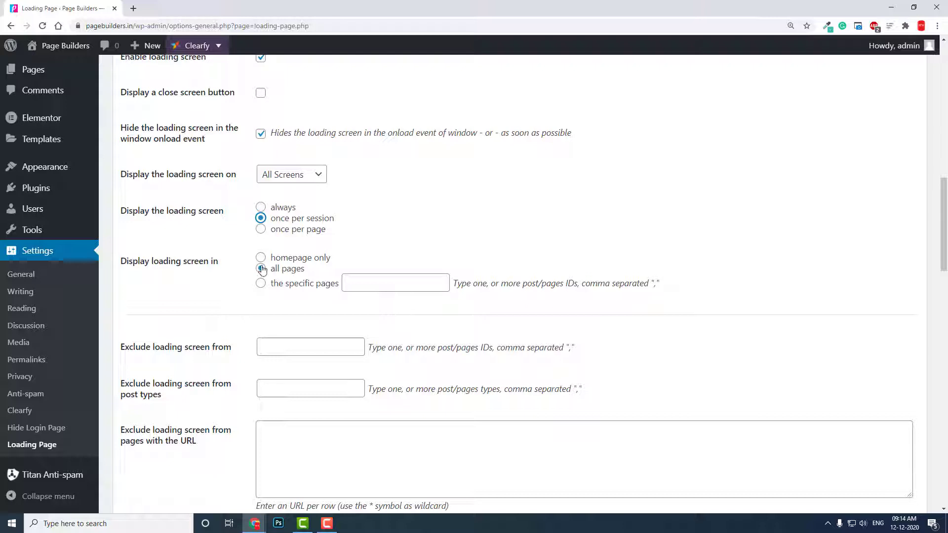
pyautogui.scroll(-2, 273, 268)
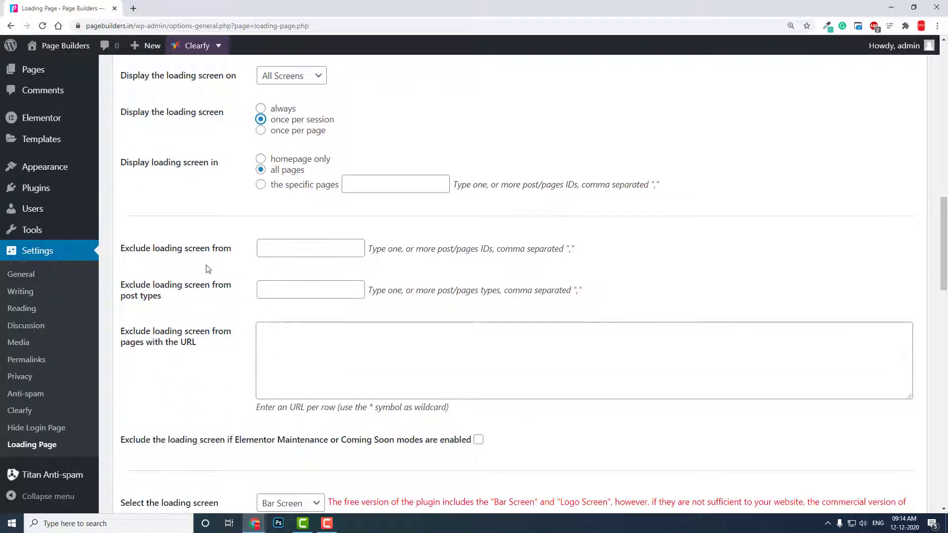
# Step: Leave the excluded IDs, post types and URLs empty and enable the Elementor Maintenance/Coming Soon exclusion
pyautogui.click(313, 250)
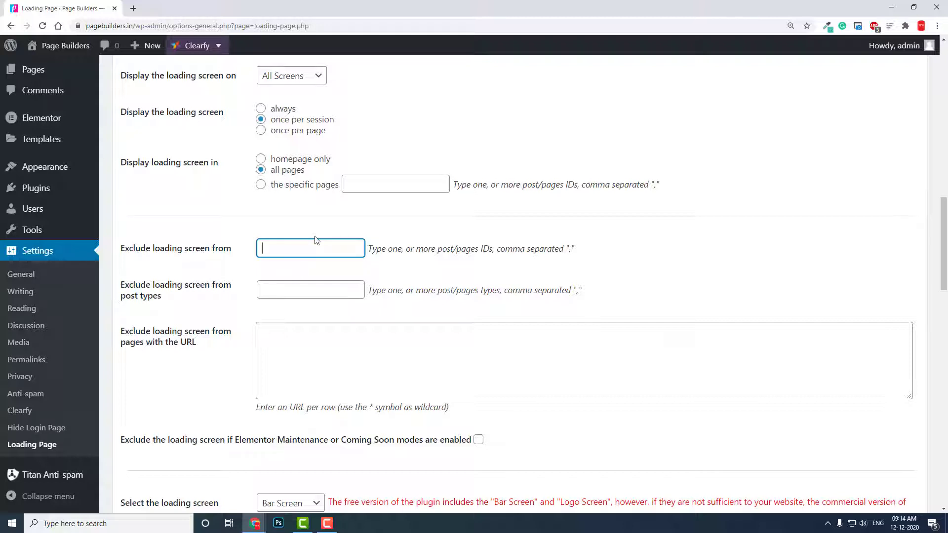
pyautogui.scroll(-1, 314, 240)
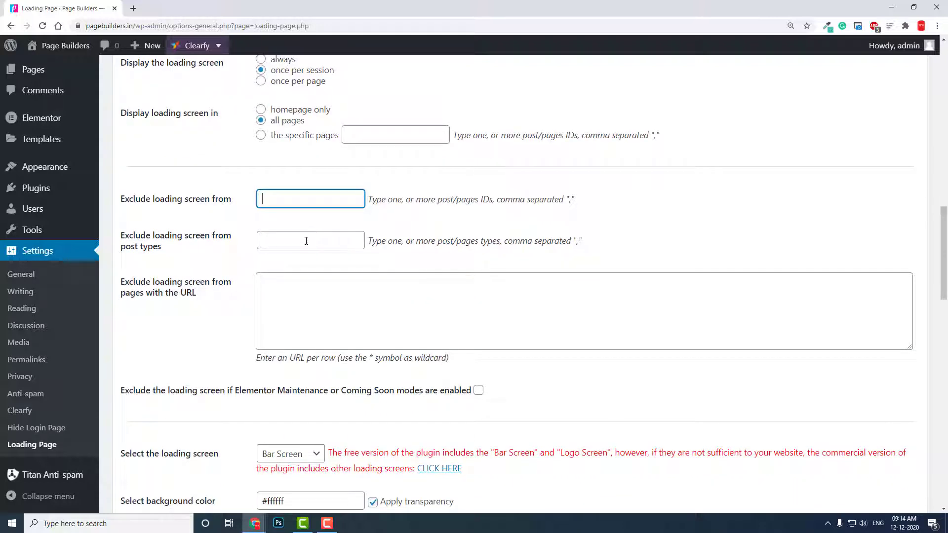
pyautogui.click(306, 241)
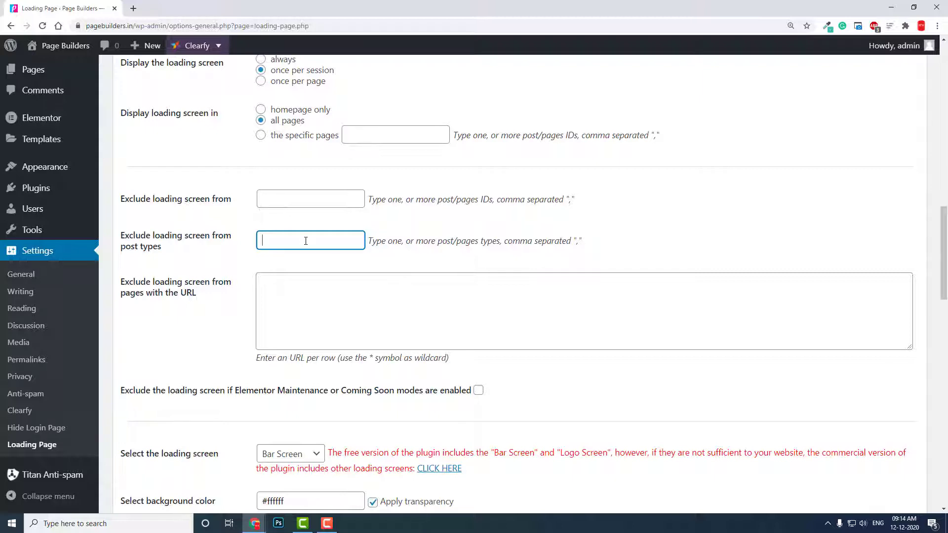
pyautogui.scroll(-1, 321, 237)
pyautogui.click(323, 239)
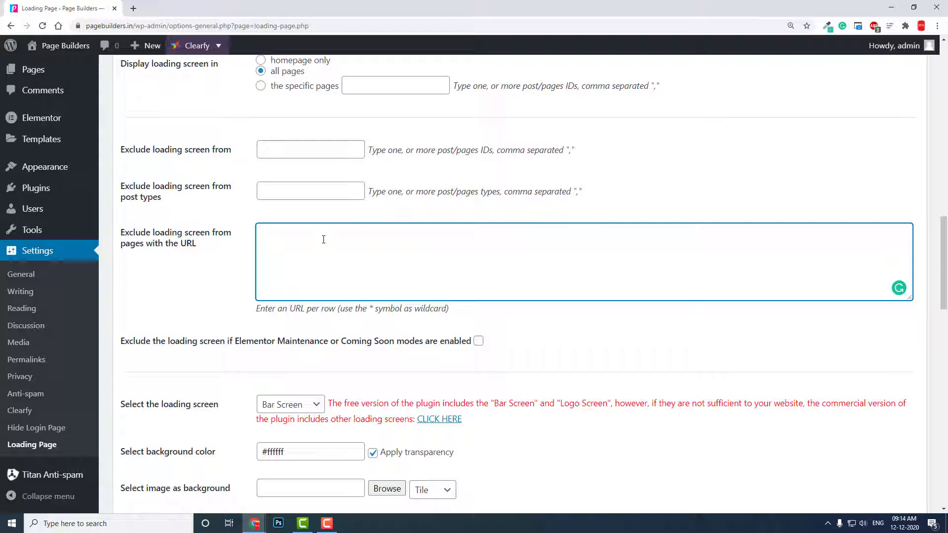
pyautogui.scroll(-2, 324, 240)
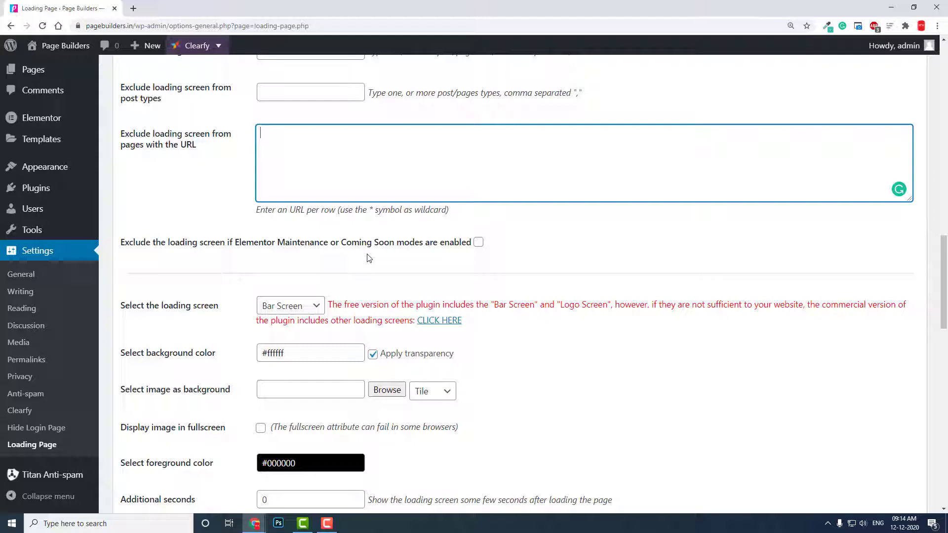
pyautogui.click(478, 242)
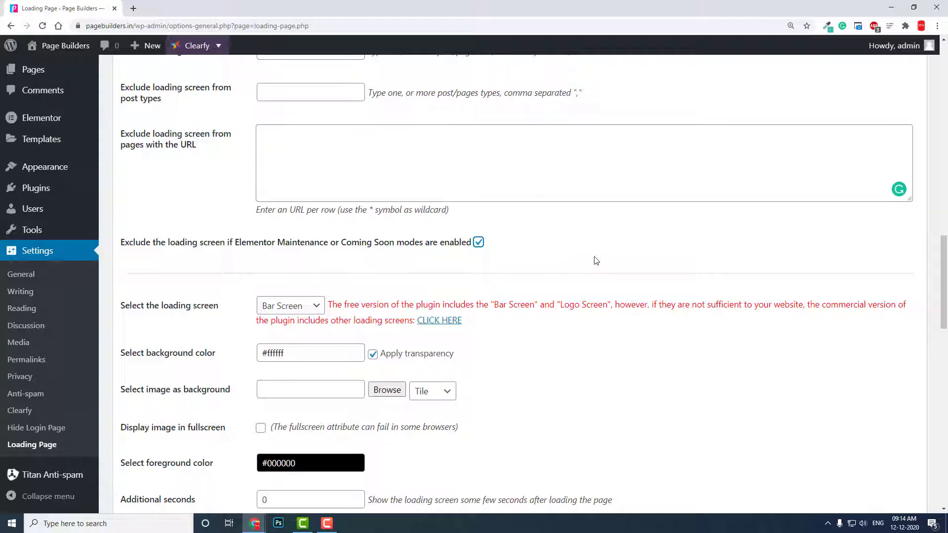
pyautogui.scroll(-2, 596, 261)
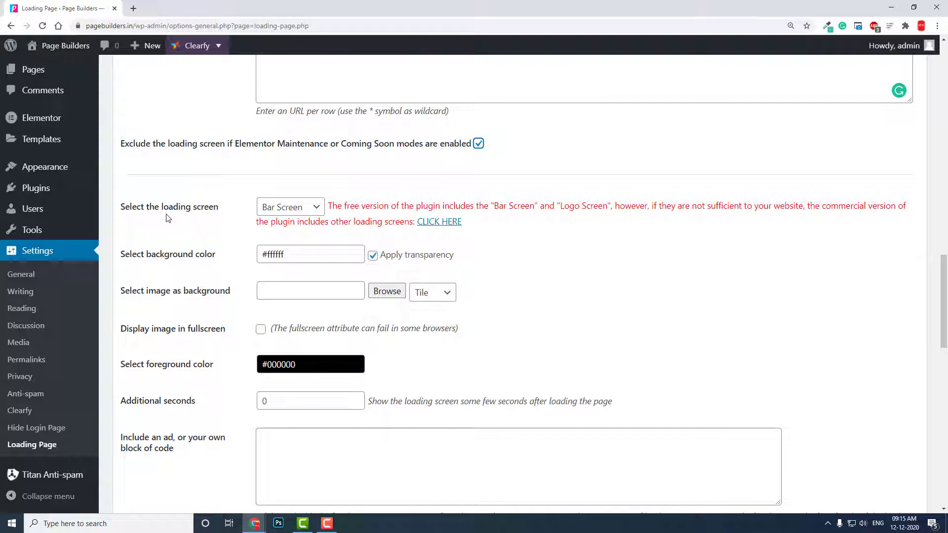
# Step: Select Logo Screen as the loading screen style and dismiss its notice
pyautogui.click(295, 212)
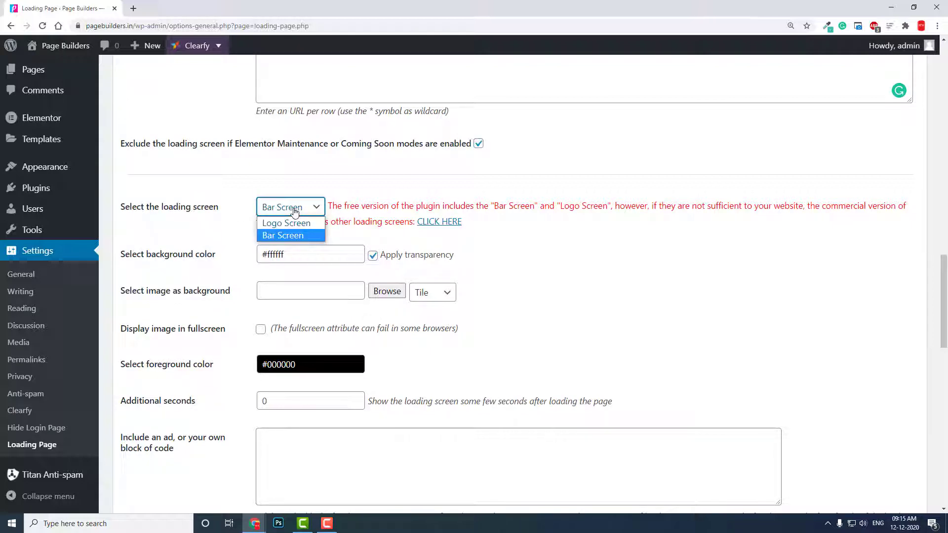
pyautogui.click(305, 225)
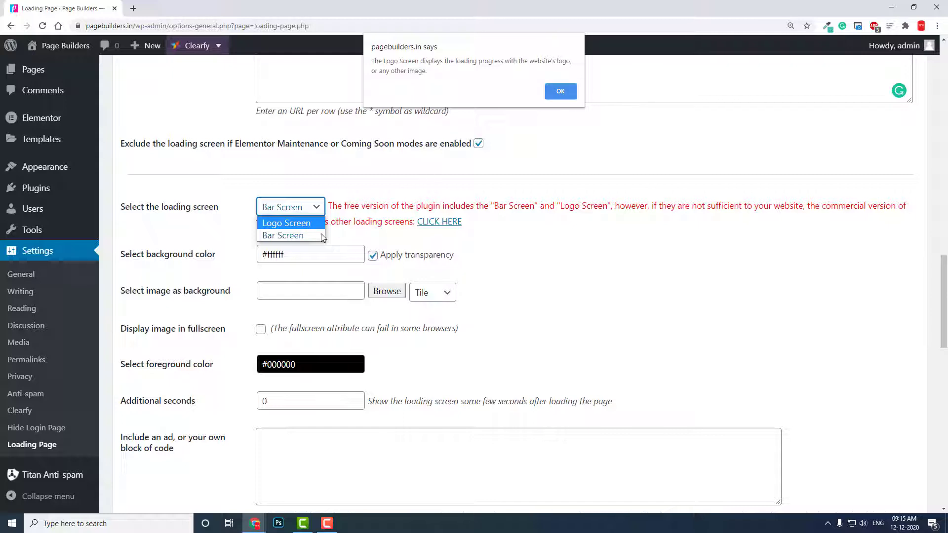
pyautogui.click(559, 91)
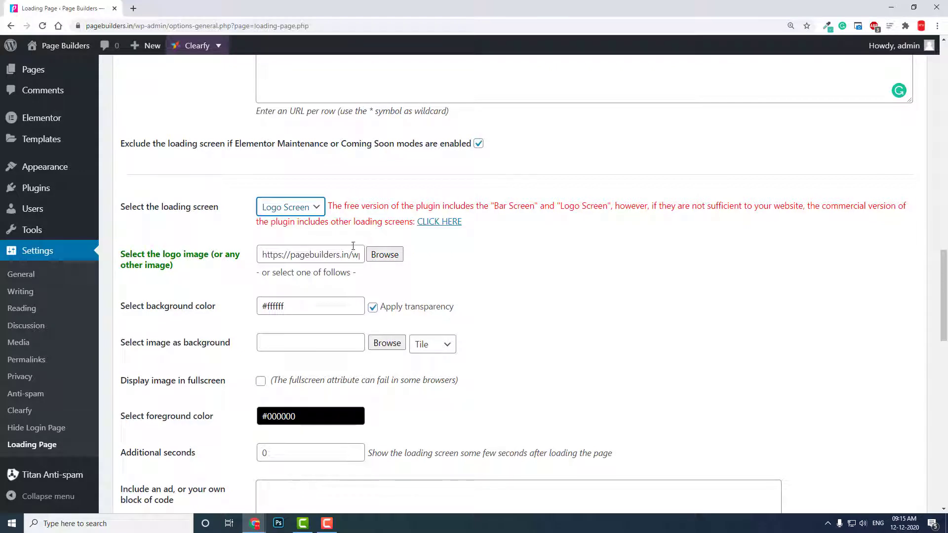
pyautogui.scroll(-1, 394, 275)
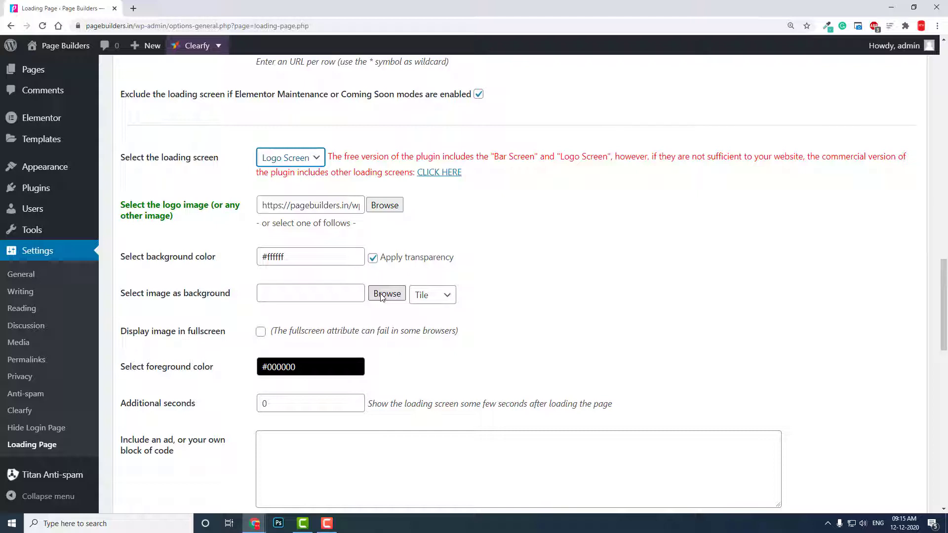
# Step: Leave the page effect set to none
pyautogui.scroll(-1, 381, 296)
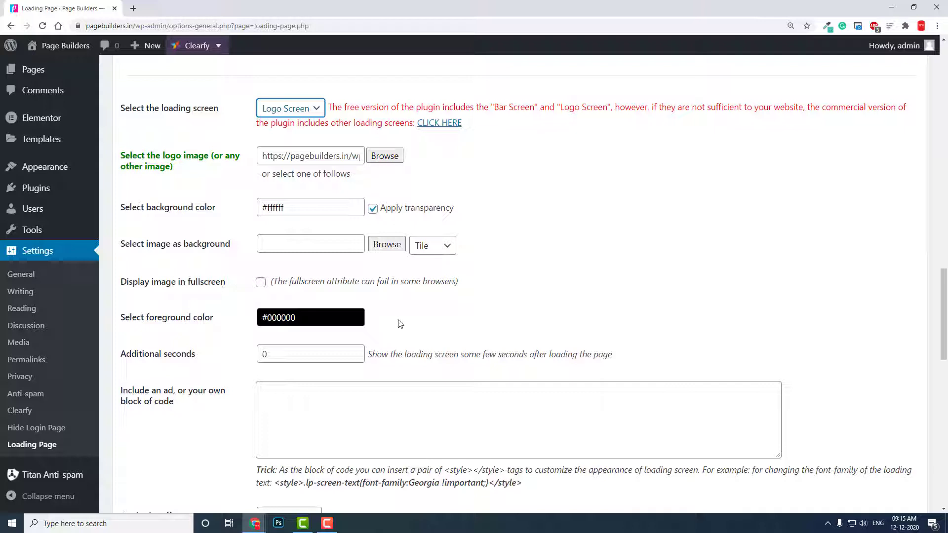
pyautogui.scroll(-2, 349, 345)
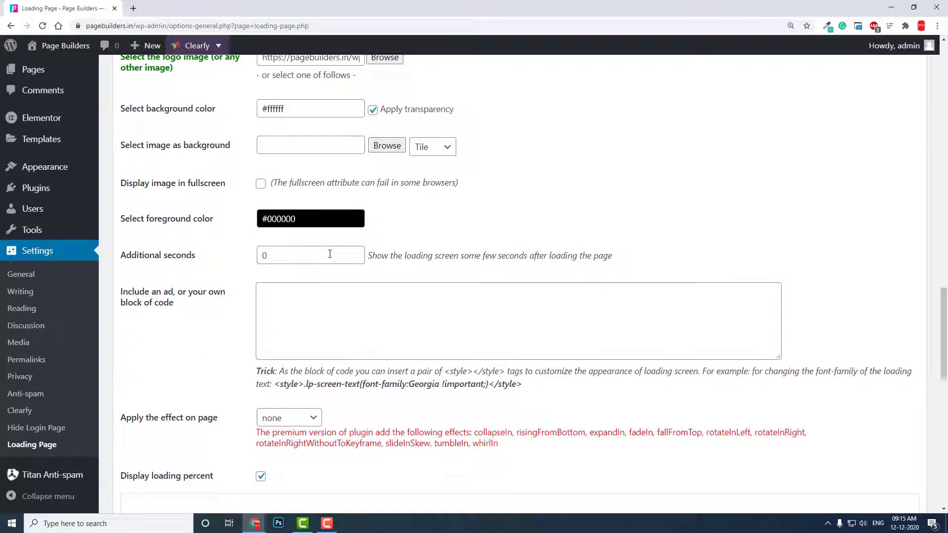
pyautogui.scroll(-2, 330, 253)
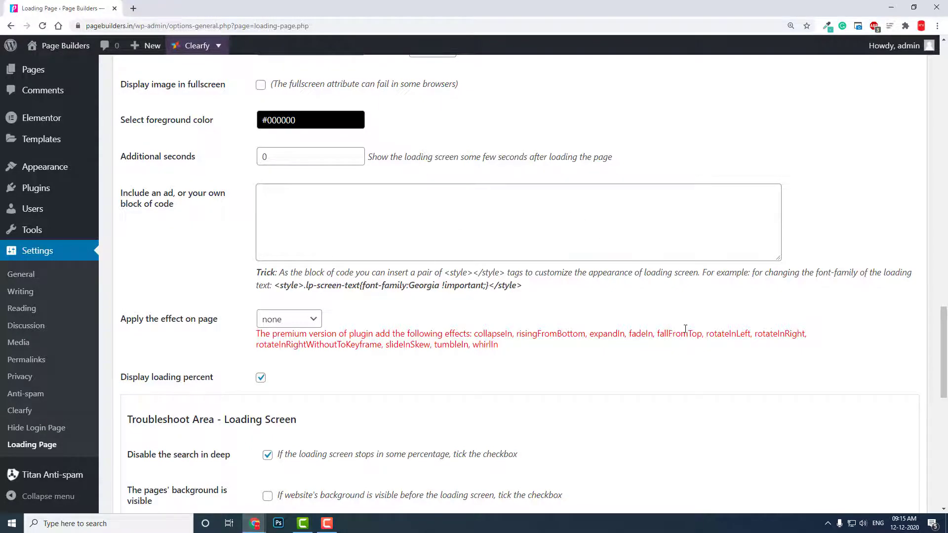
pyautogui.scroll(-2, 682, 328)
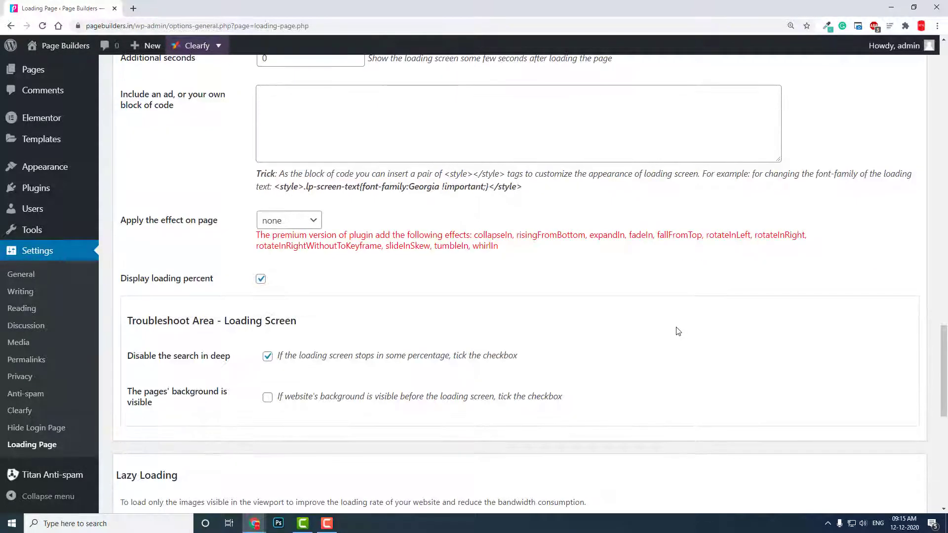
pyautogui.click(285, 223)
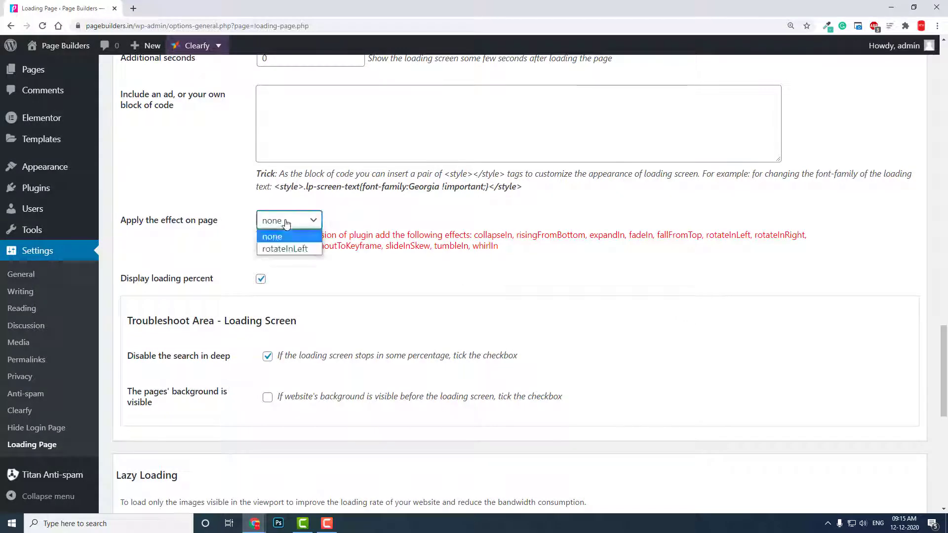
pyautogui.click(285, 222)
# Step: Save the Logo Screen settings and open the live site homepage in a new tab
pyautogui.scroll(-1, 391, 297)
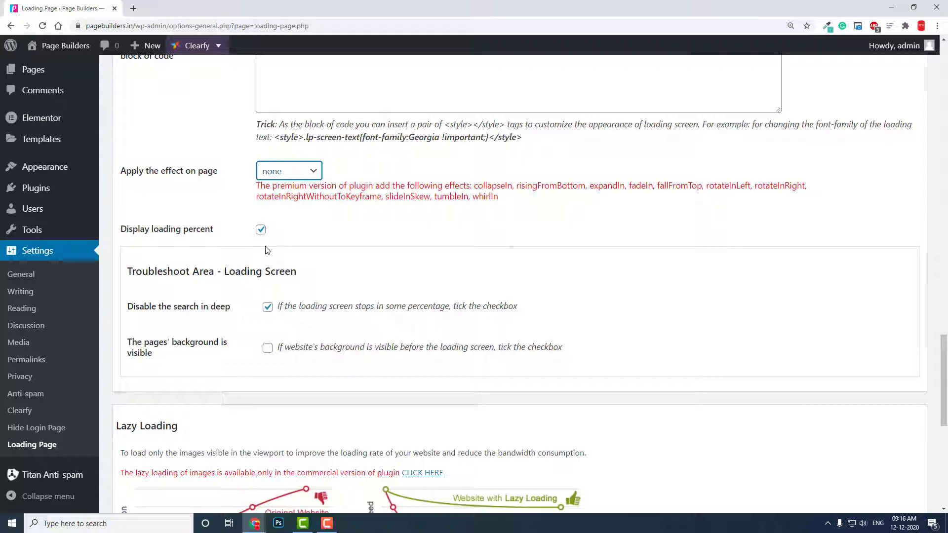
pyautogui.scroll(-1, 267, 251)
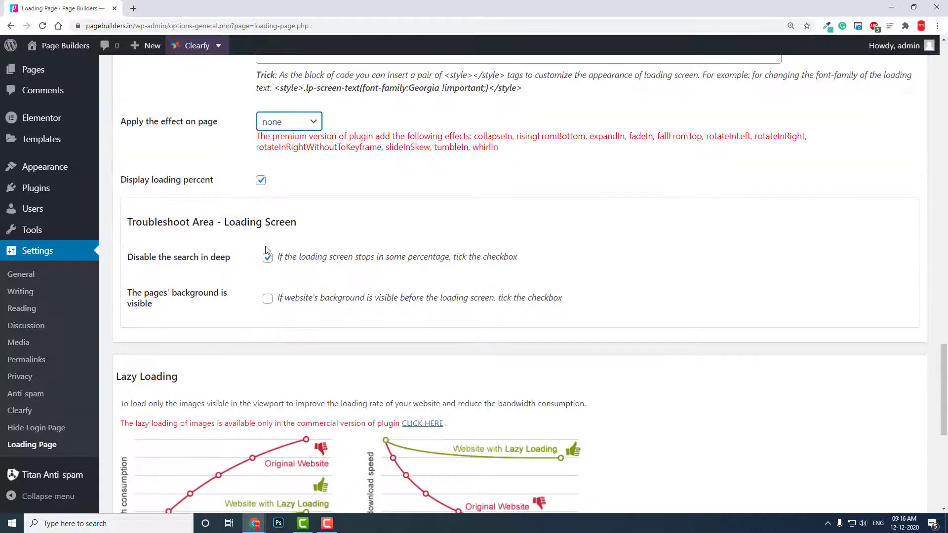
pyautogui.scroll(-1, 265, 250)
pyautogui.scroll(-1, 277, 271)
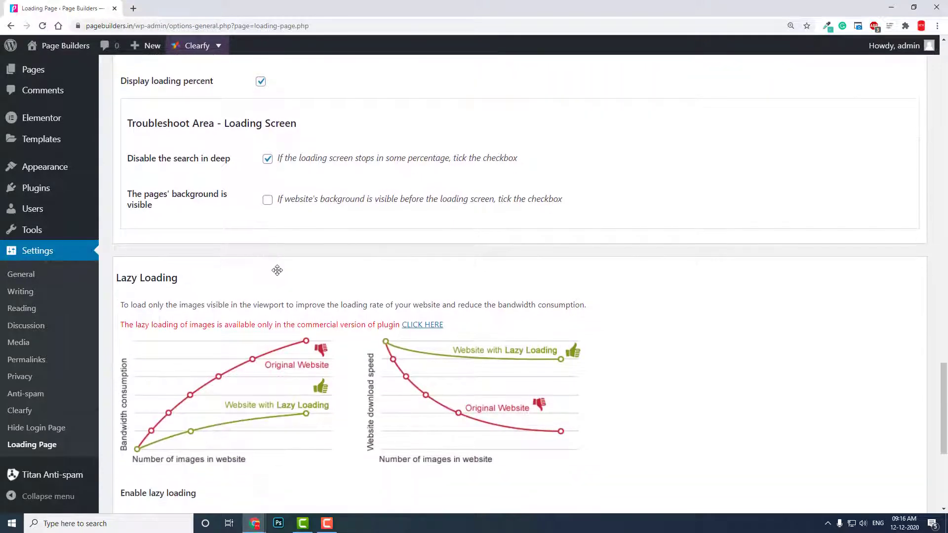
pyautogui.scroll(-5, 277, 270)
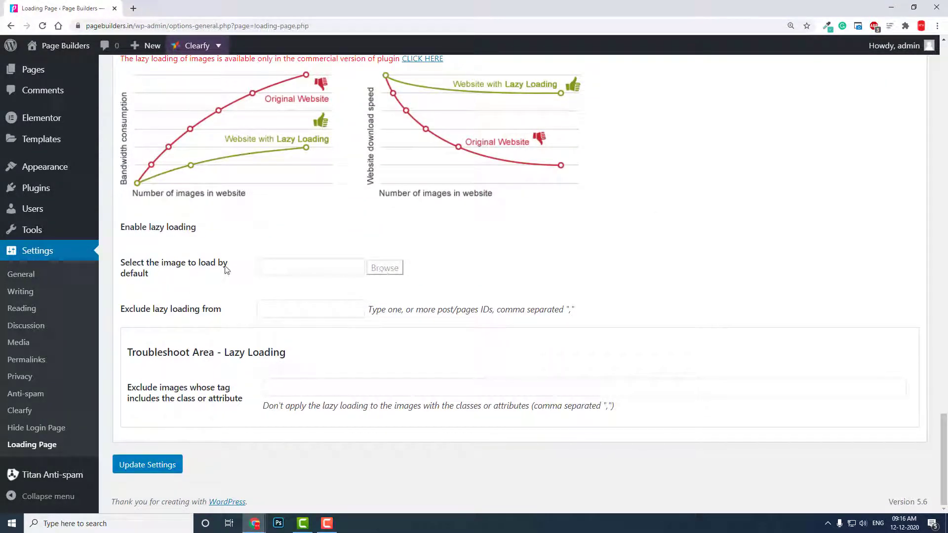
pyautogui.click(159, 467)
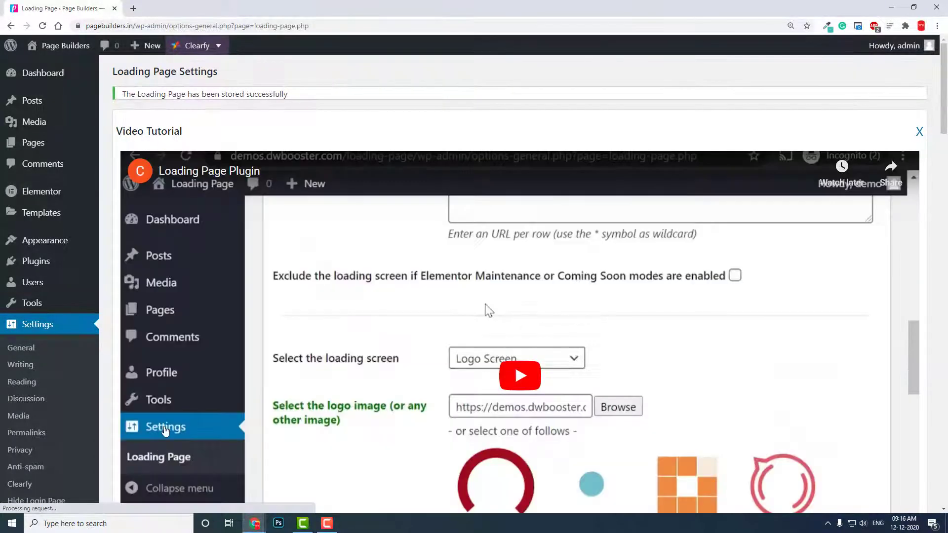
pyautogui.rightClick(69, 44)
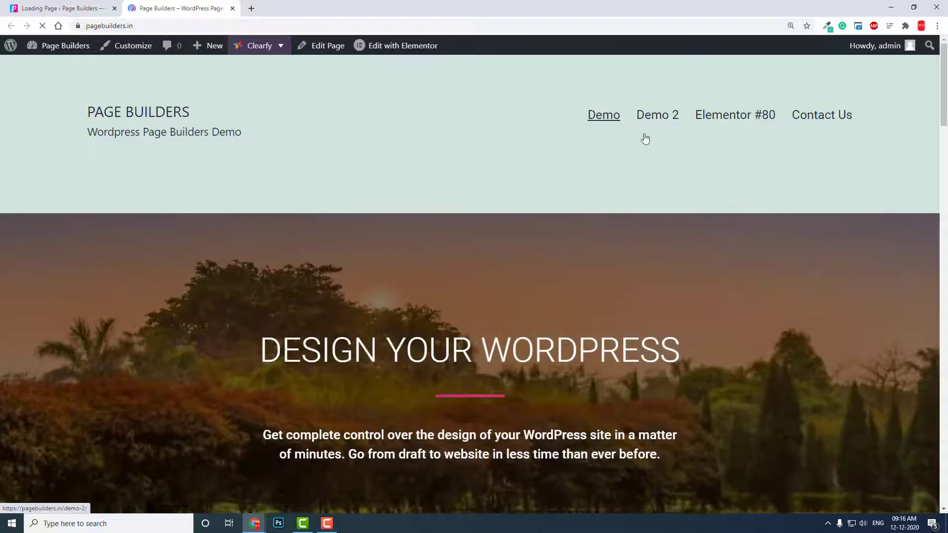
# Step: Visit the live site's Demo 2, Elementor #80 and Contact Us pages, then return to the settings tab
pyautogui.click(665, 119)
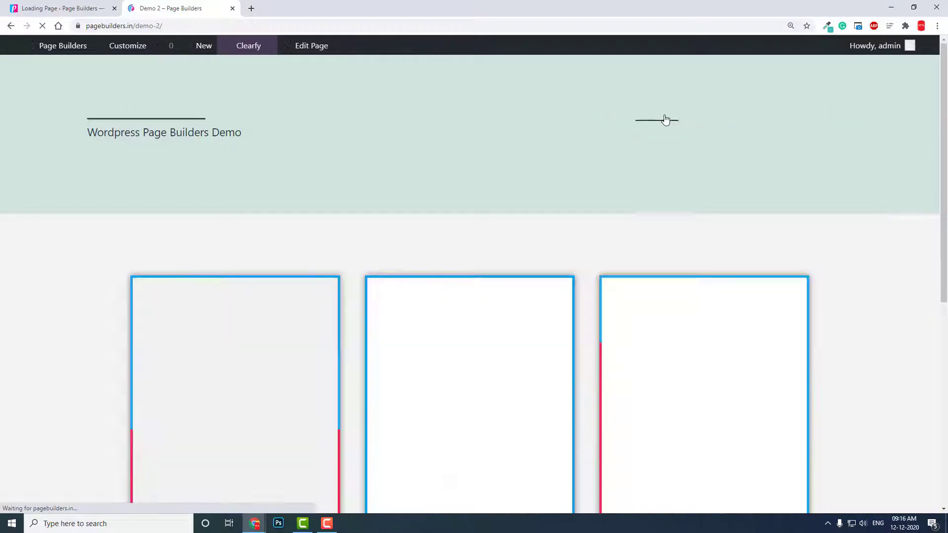
pyautogui.scroll(-6, 665, 119)
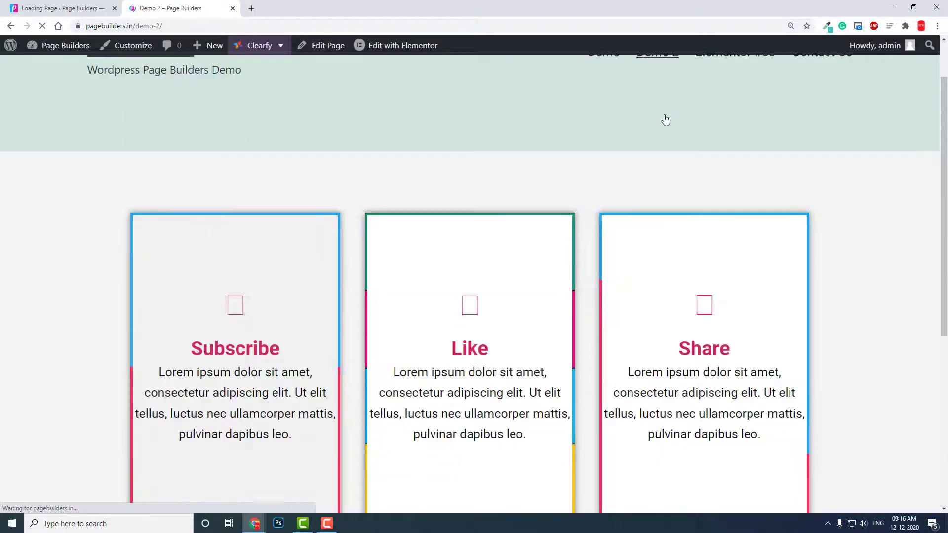
pyautogui.scroll(6, 665, 119)
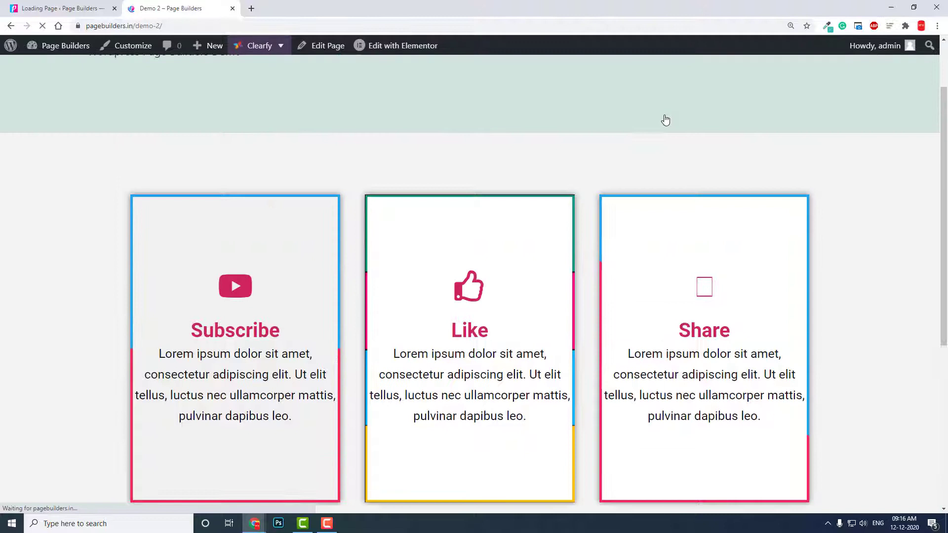
pyautogui.click(732, 117)
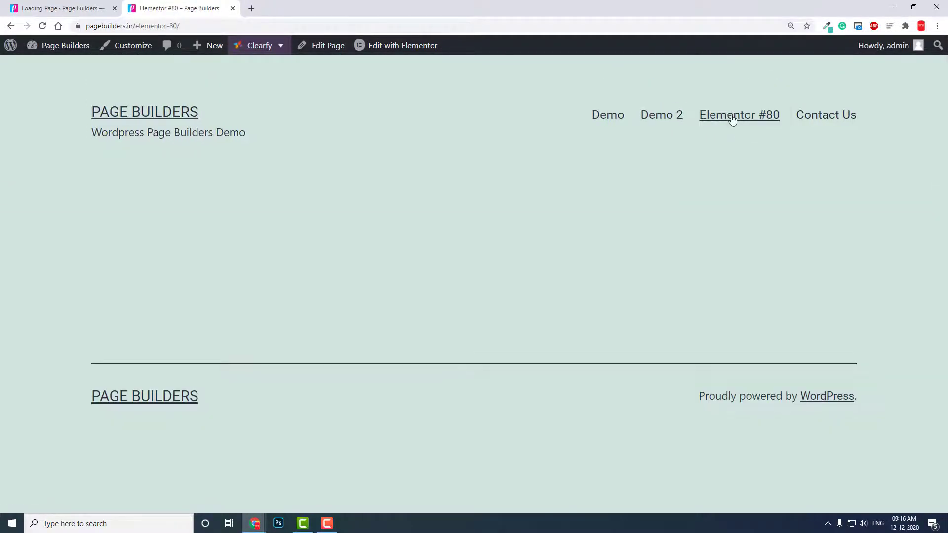
pyautogui.click(838, 123)
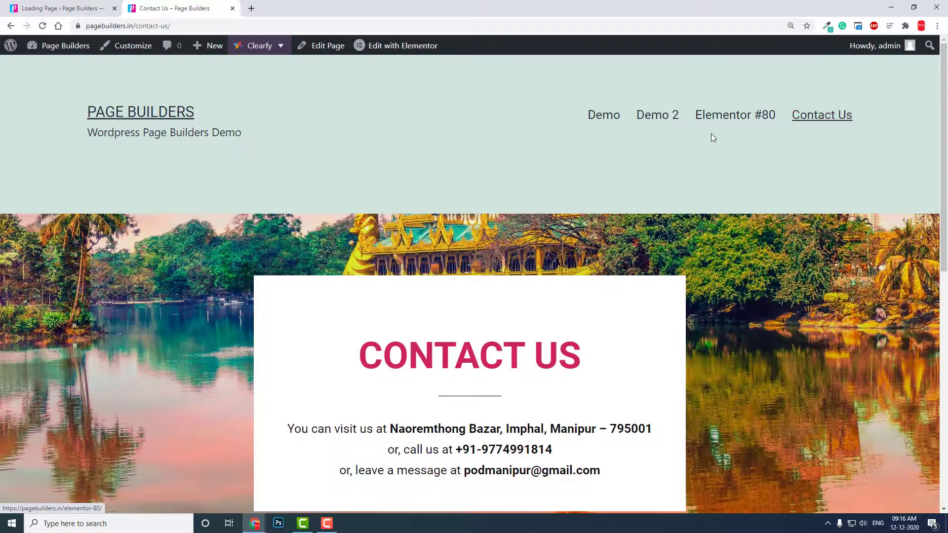
pyautogui.click(53, 9)
pyautogui.moveTo(64, 77)
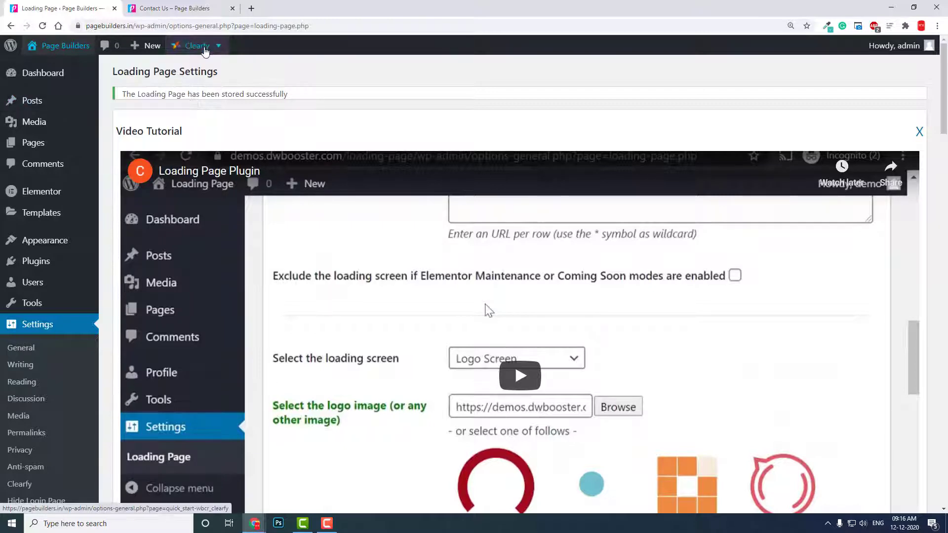
# Step: Clear the site cache and load the live site's home page in the other tab
pyautogui.click(212, 71)
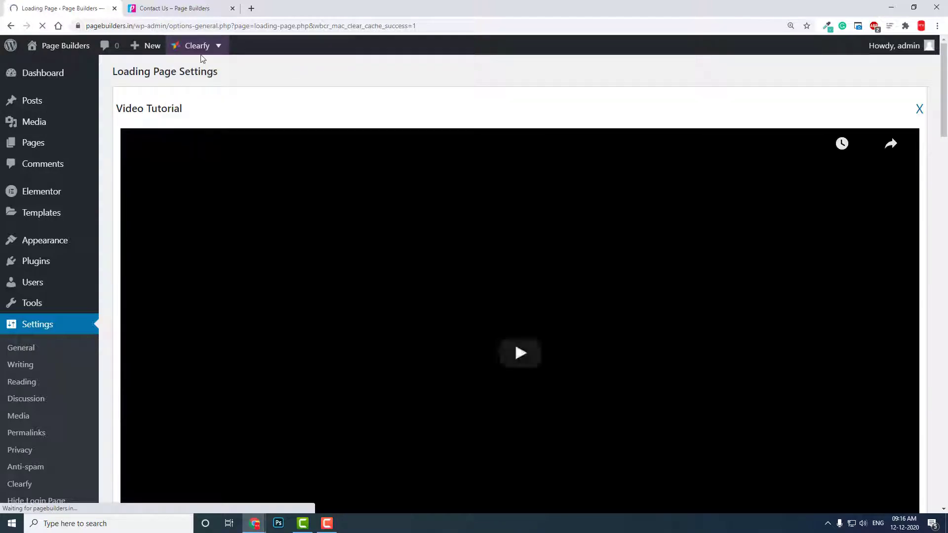
pyautogui.click(185, 9)
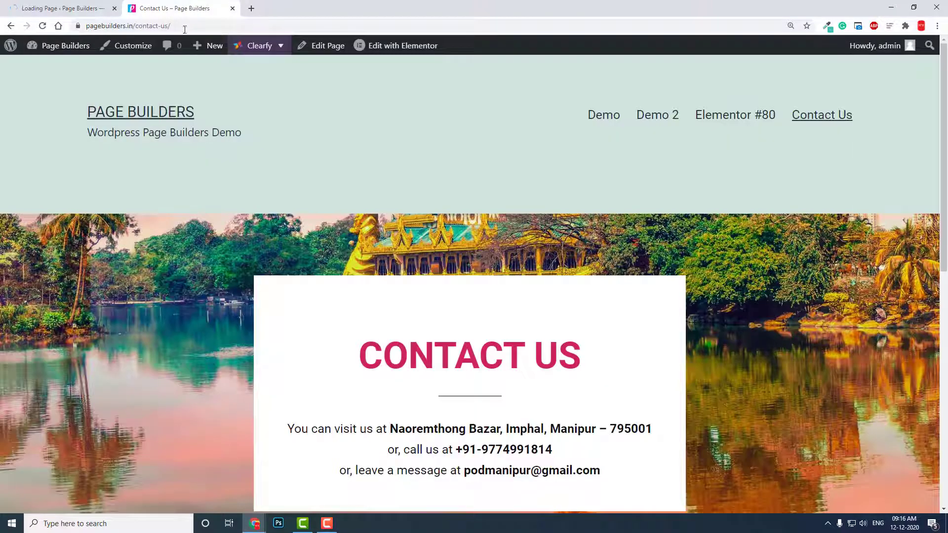
pyautogui.click(605, 121)
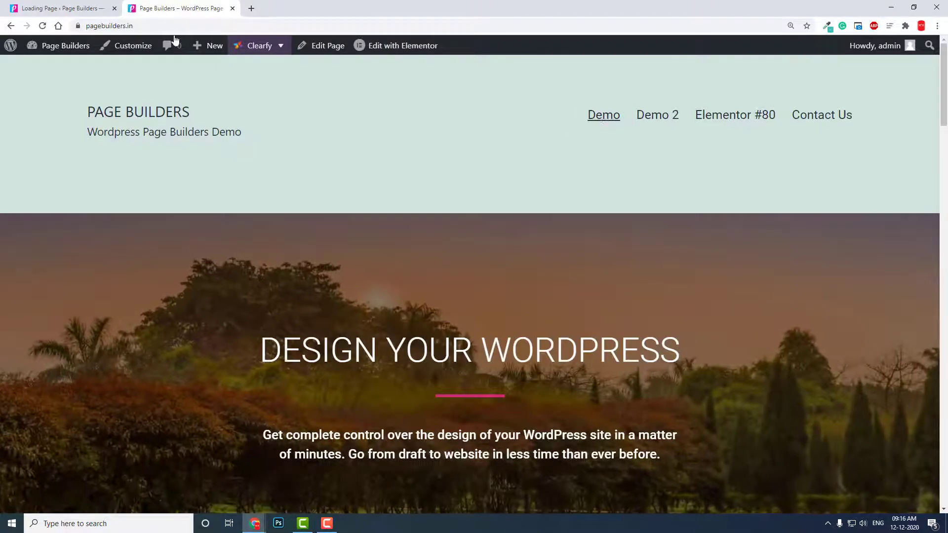
# Step: Reopen the Loading Page settings from the Settings menu
pyautogui.click(108, 6)
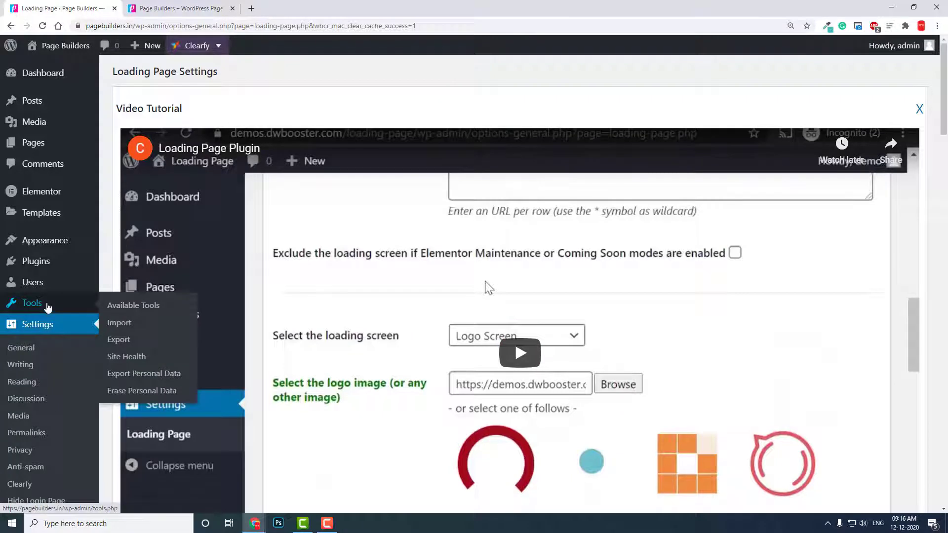
pyautogui.scroll(-1, 54, 353)
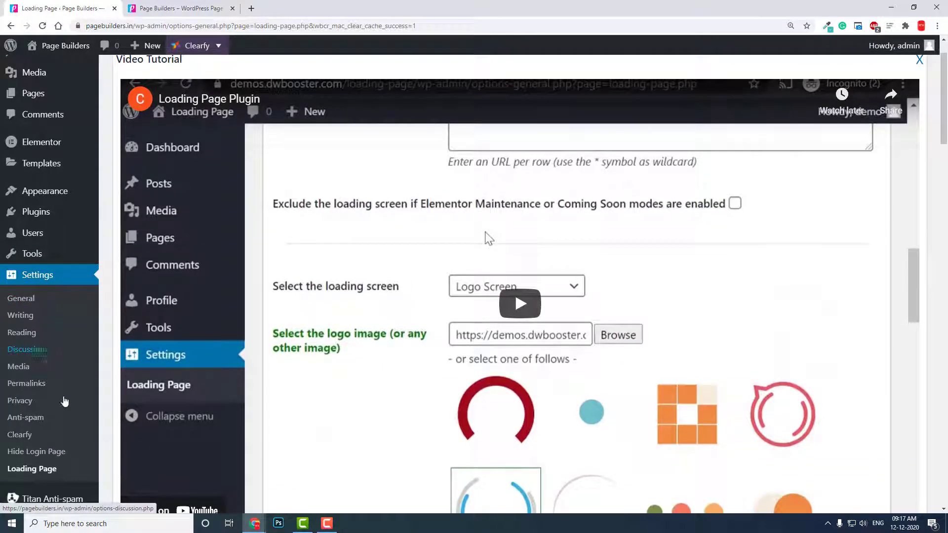
pyautogui.click(43, 469)
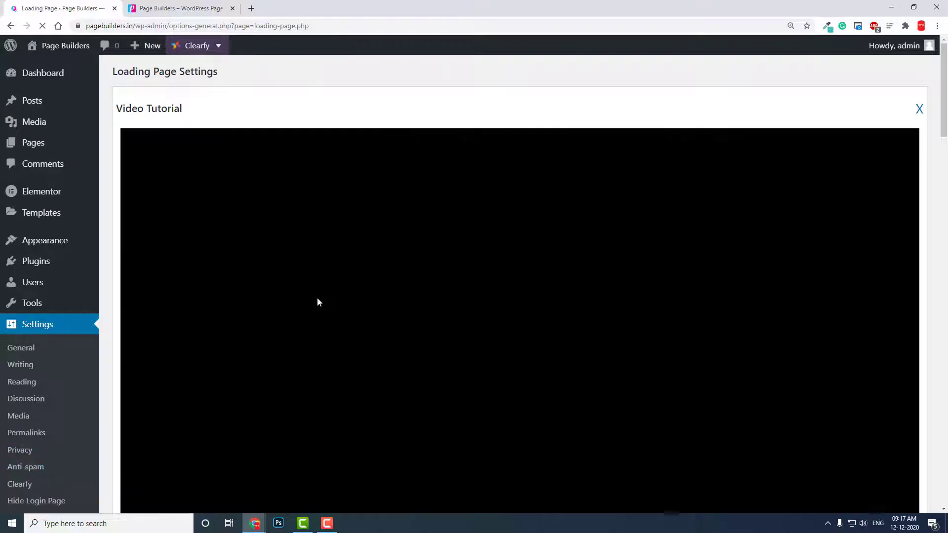
# Step: Save the Loading Page settings with the loading screen set to always appear on all pages
pyautogui.scroll(-10, 317, 298)
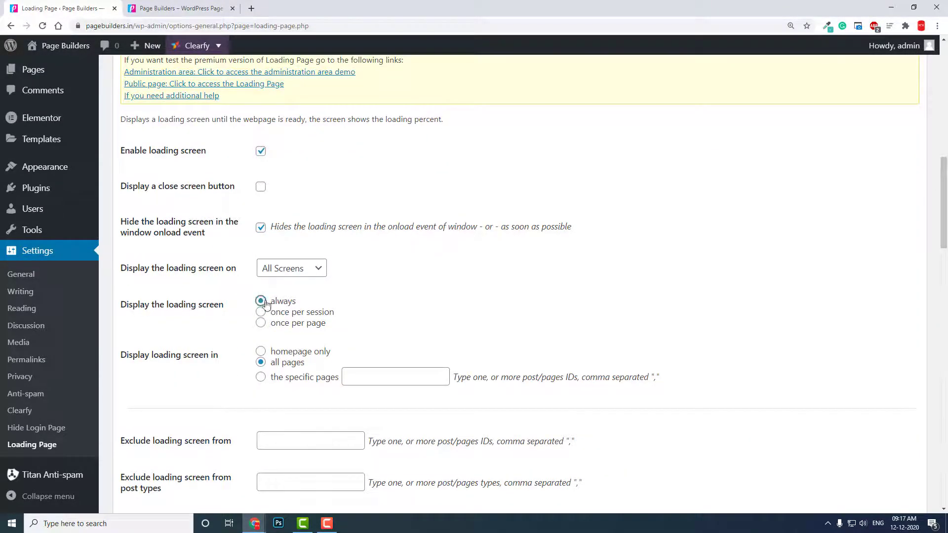
pyautogui.scroll(-2, 629, 242)
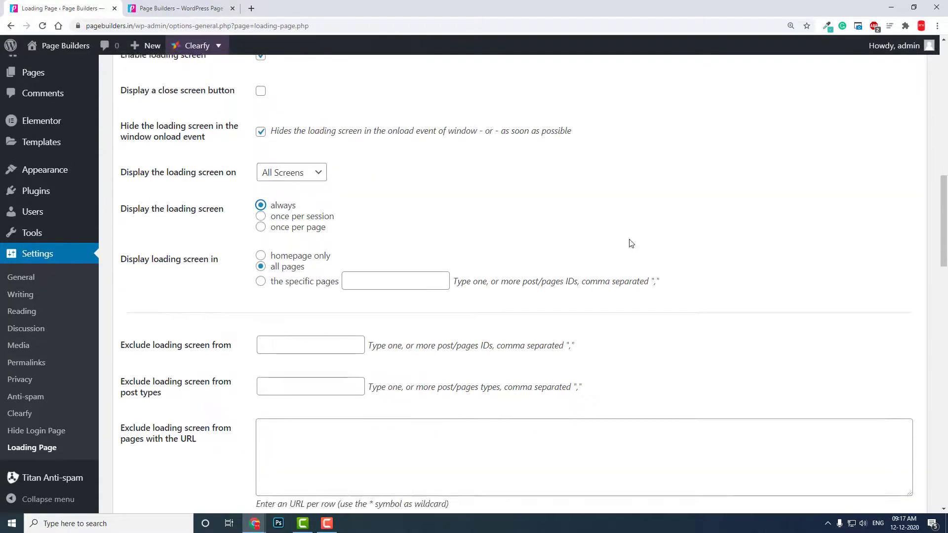
pyautogui.scroll(8, 629, 242)
pyautogui.scroll(-20, 618, 249)
pyautogui.scroll(-10, 369, 355)
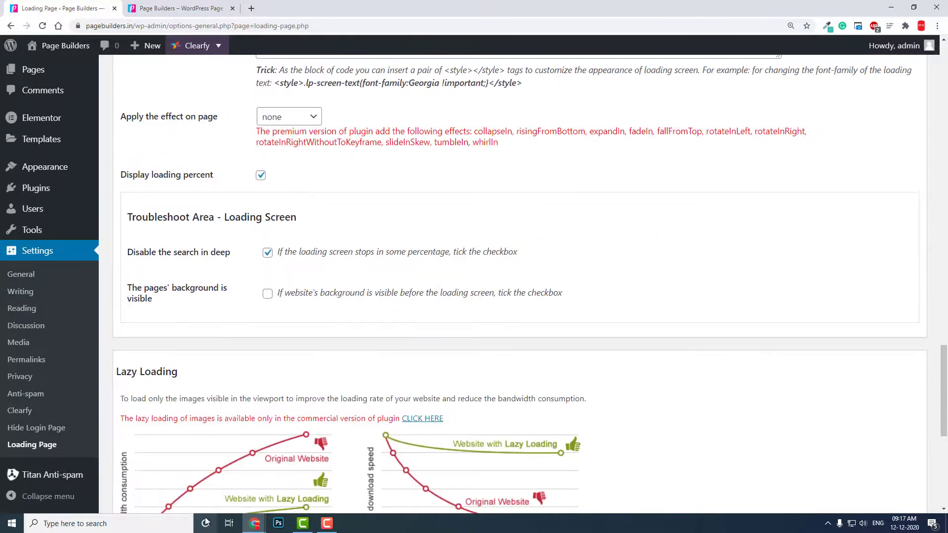
pyautogui.click(175, 467)
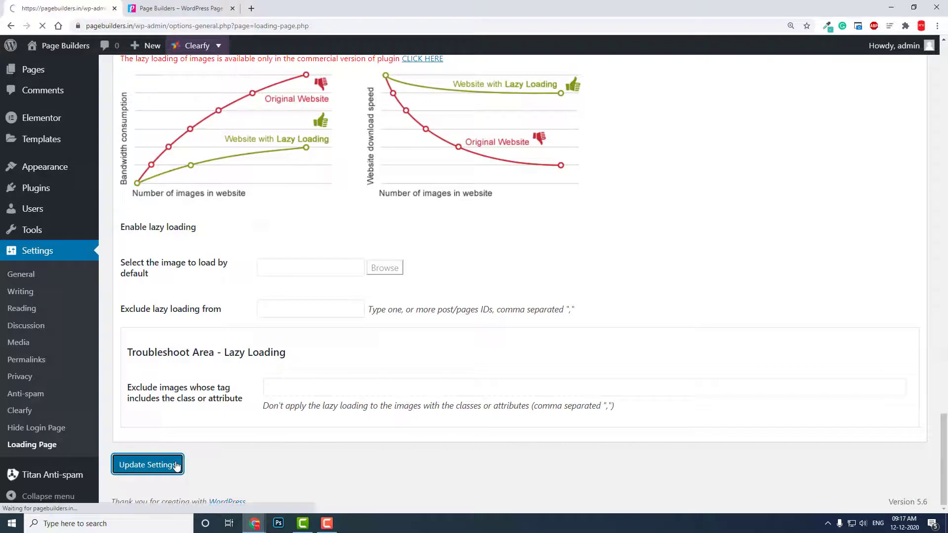
# Step: On the live site, visit the Demo, Demo 2 and Elementor #80 pages, then reload the home page
pyautogui.click(173, 10)
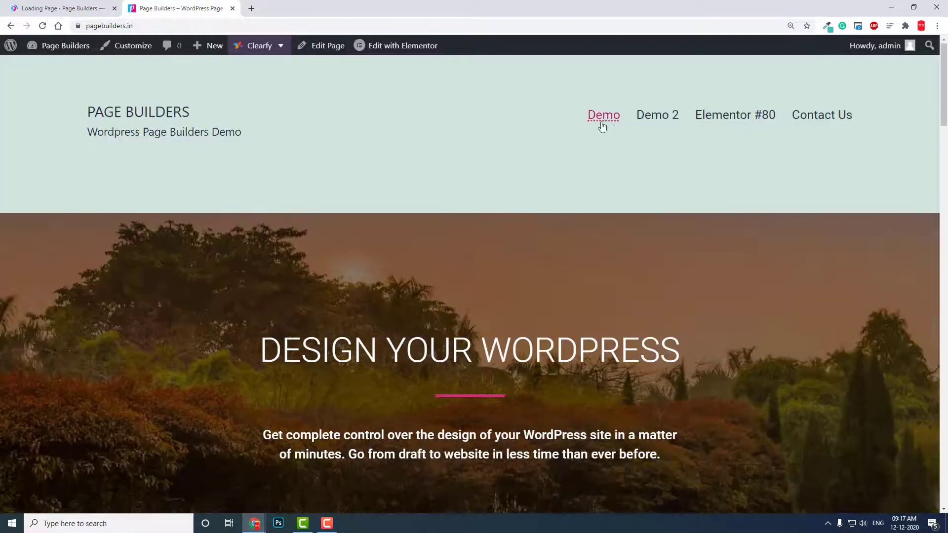
pyautogui.click(601, 120)
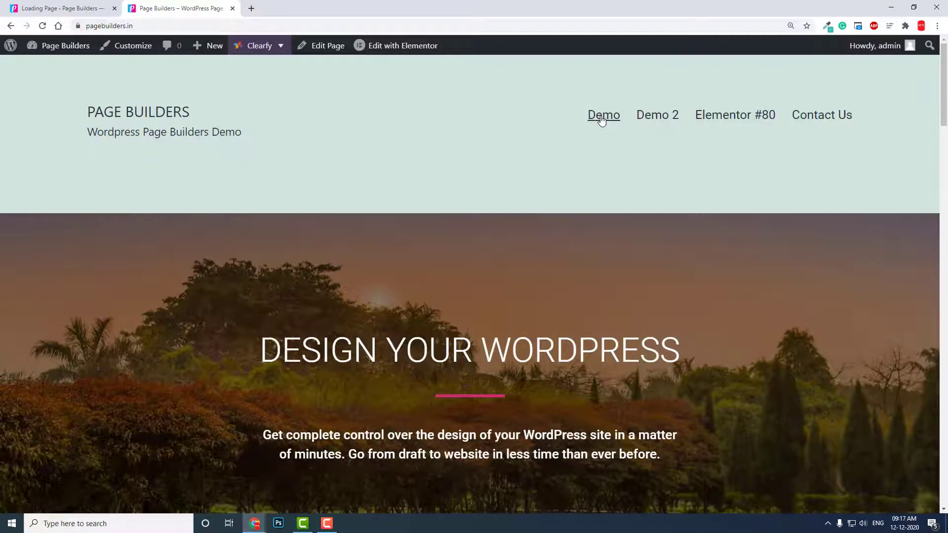
pyautogui.click(680, 124)
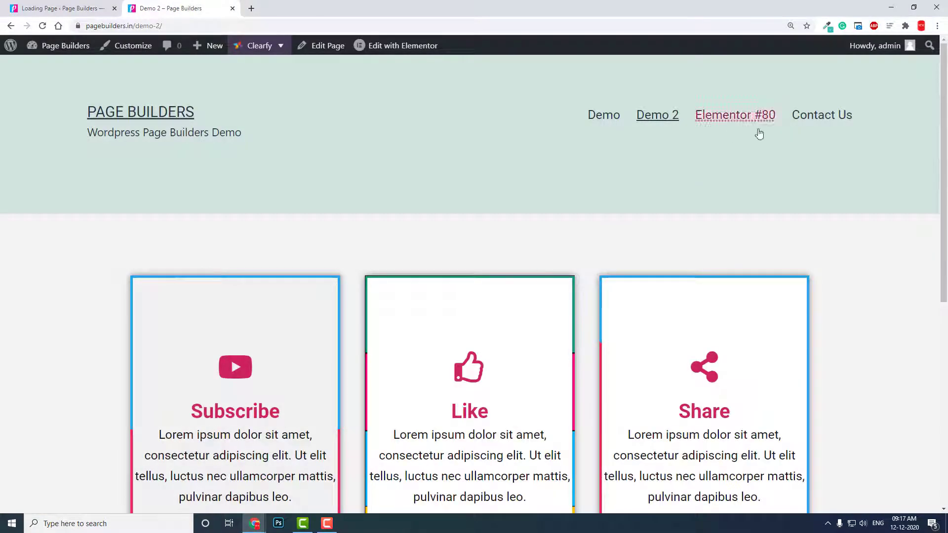
pyautogui.click(838, 119)
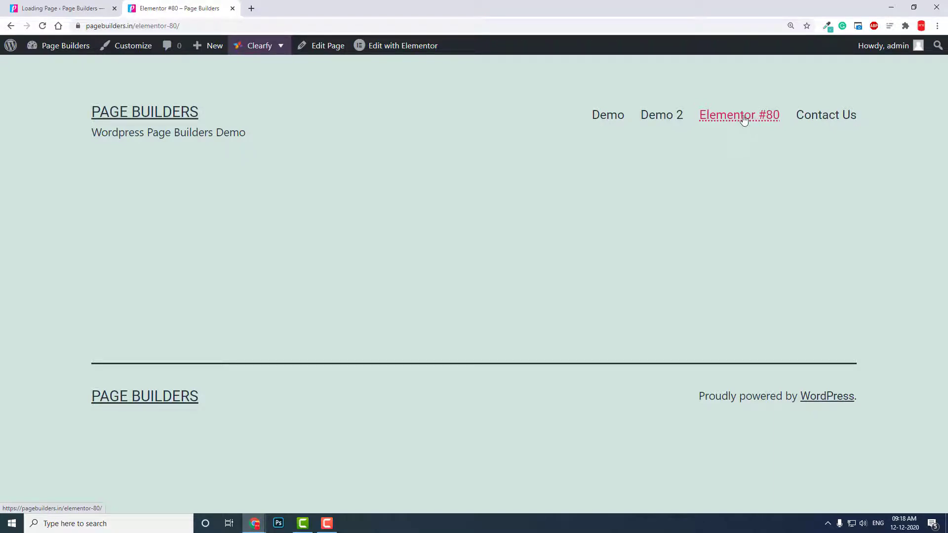
pyautogui.click(623, 119)
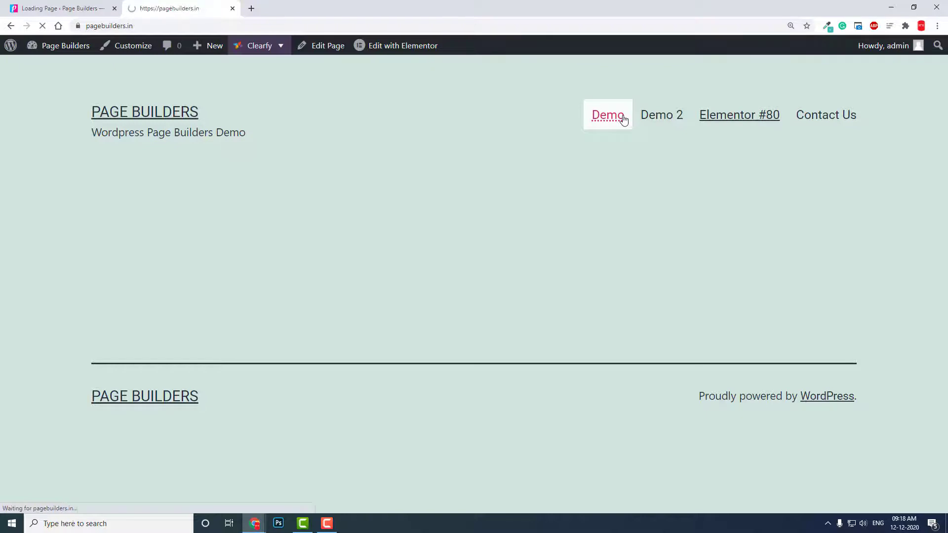
# Step: Scroll the home page while the spinner and percentage loading screen shows
pyautogui.scroll(-10, 623, 121)
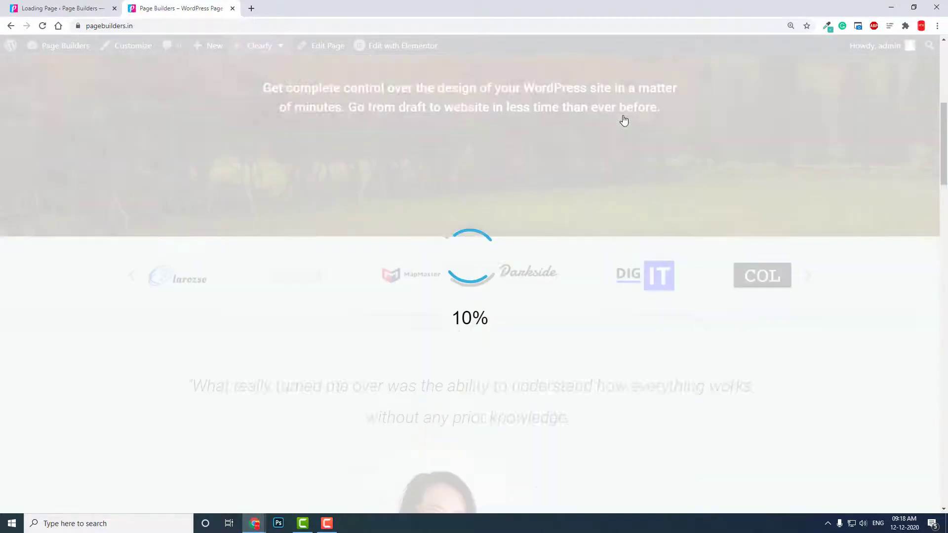
pyautogui.scroll(-15, 628, 154)
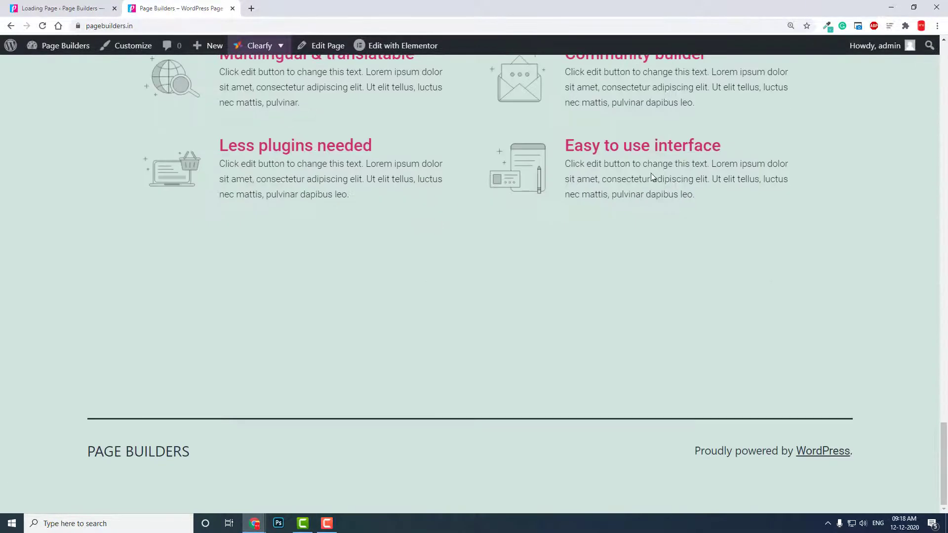
pyautogui.scroll(10, 652, 175)
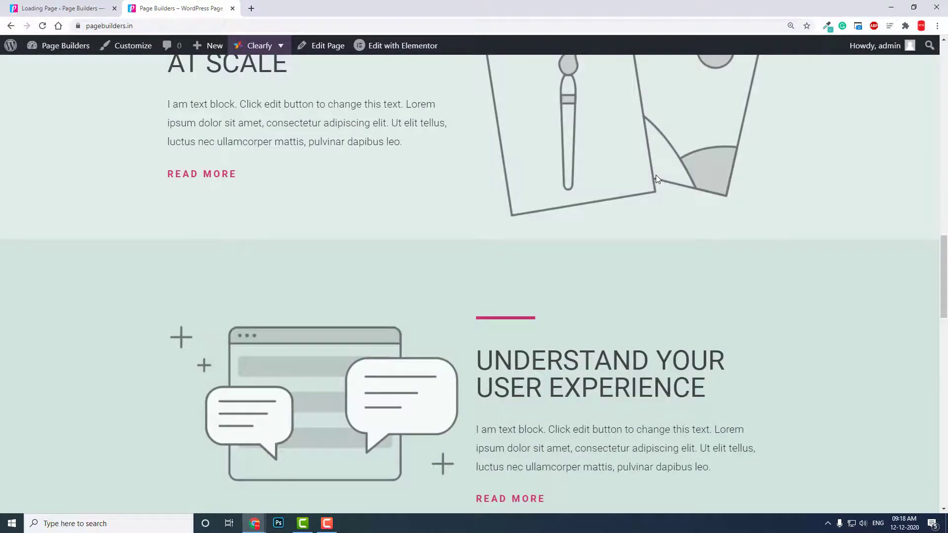
pyautogui.scroll(10, 656, 175)
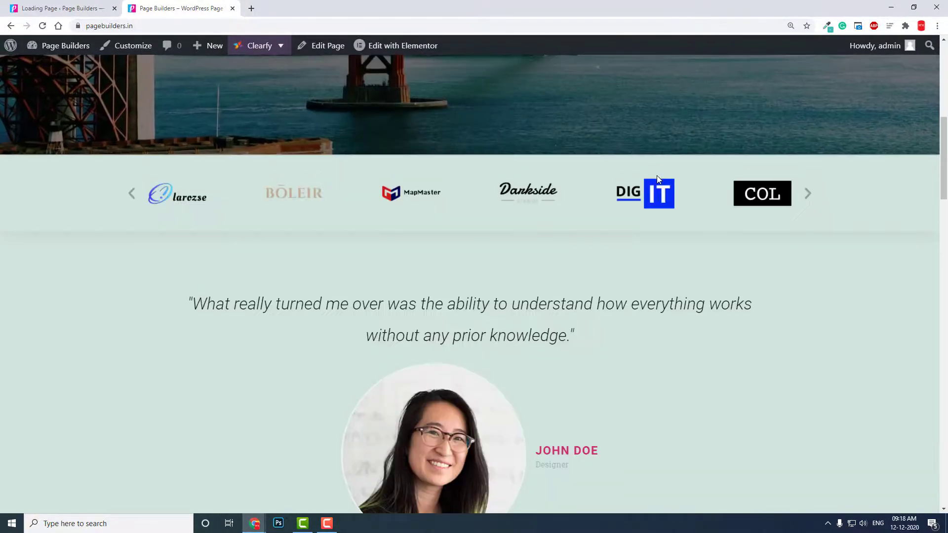
pyautogui.scroll(5, 659, 177)
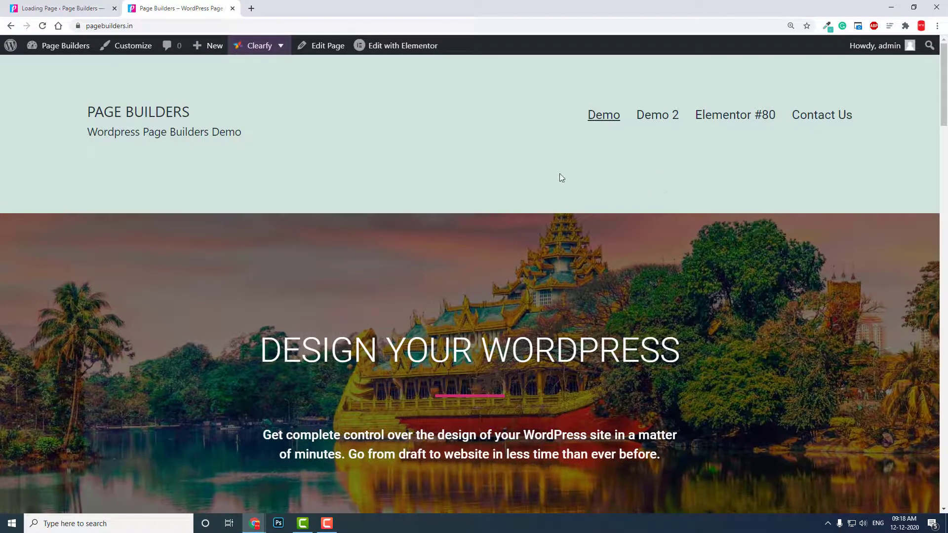
# Step: Scroll the fully loaded home page, then return to the Loading Screen settings
pyautogui.scroll(-4, 482, 198)
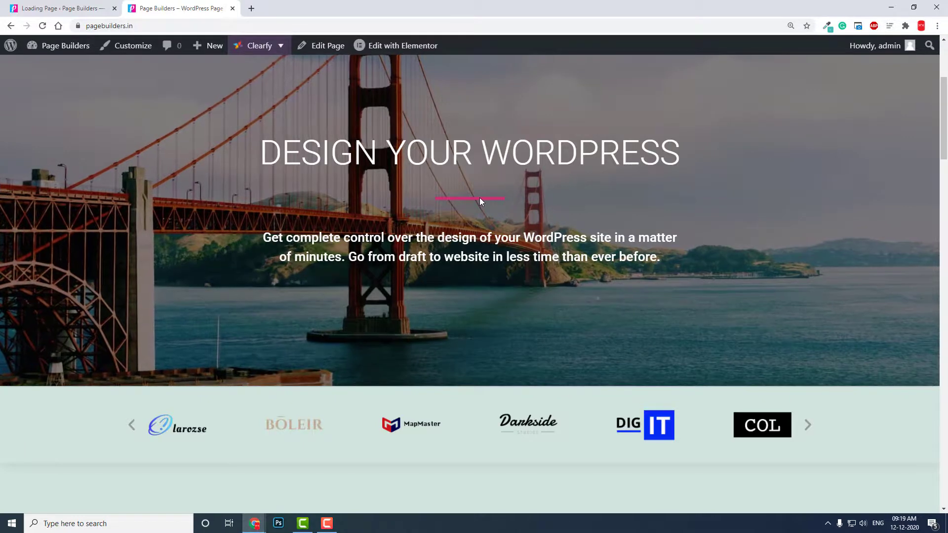
pyautogui.click(27, 5)
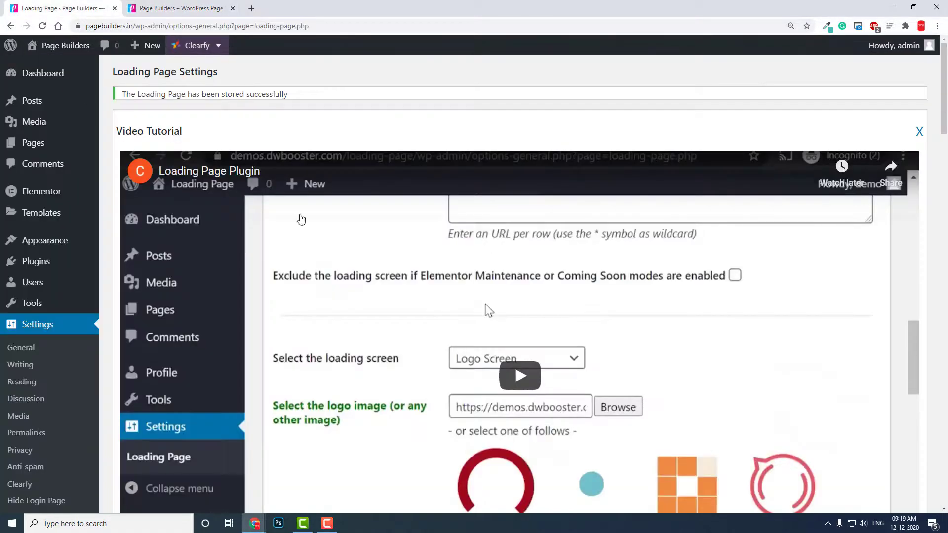
pyautogui.scroll(-9, 320, 223)
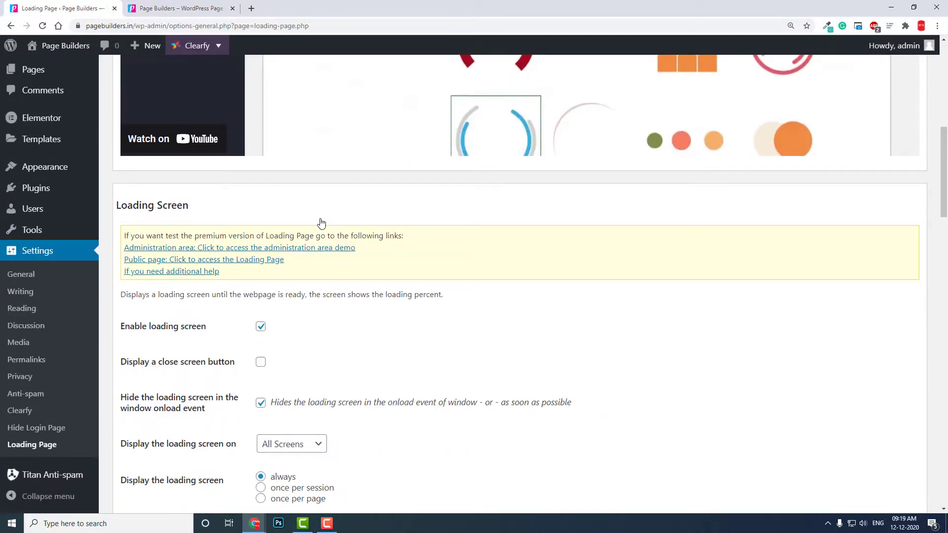